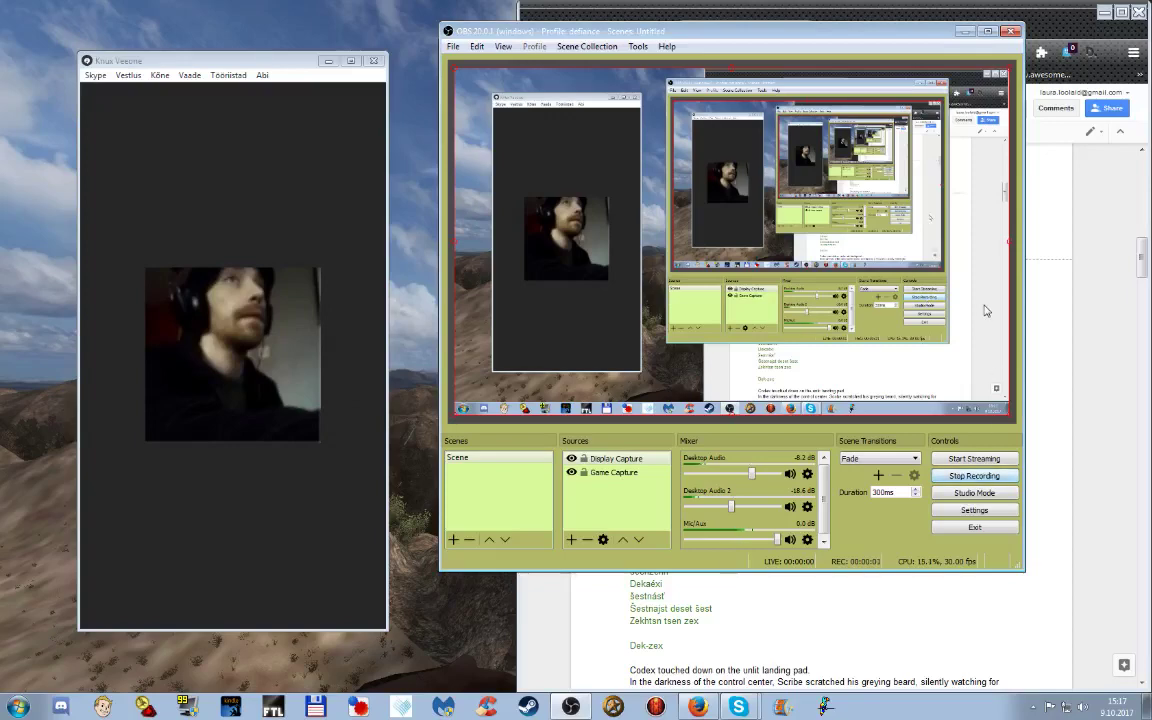
- Minimize the OBS Studio window and place the caret in the story draft text
click(963, 31)
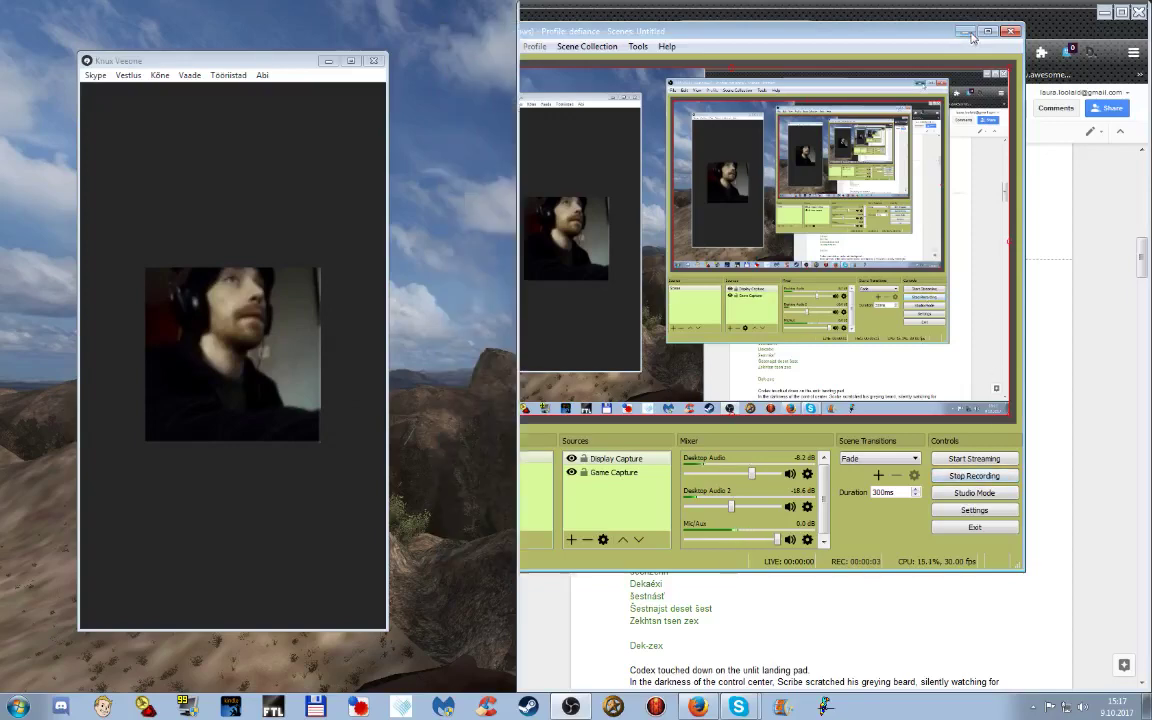
click(805, 388)
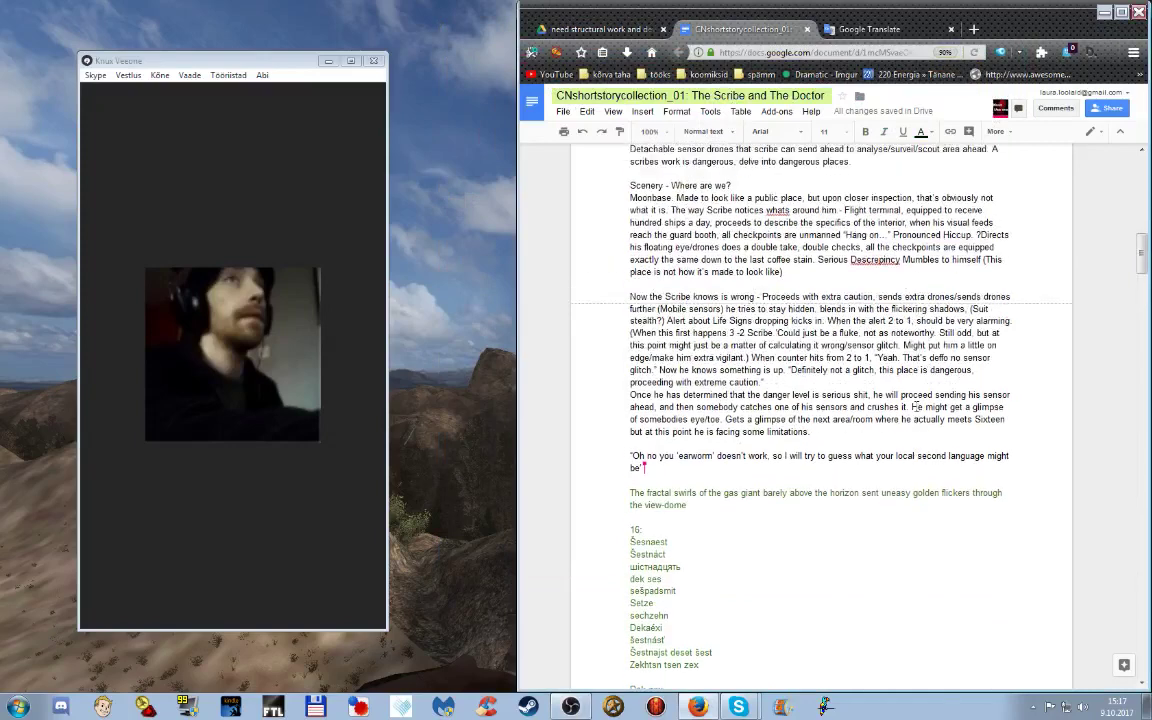
scroll(917, 405, up, 2)
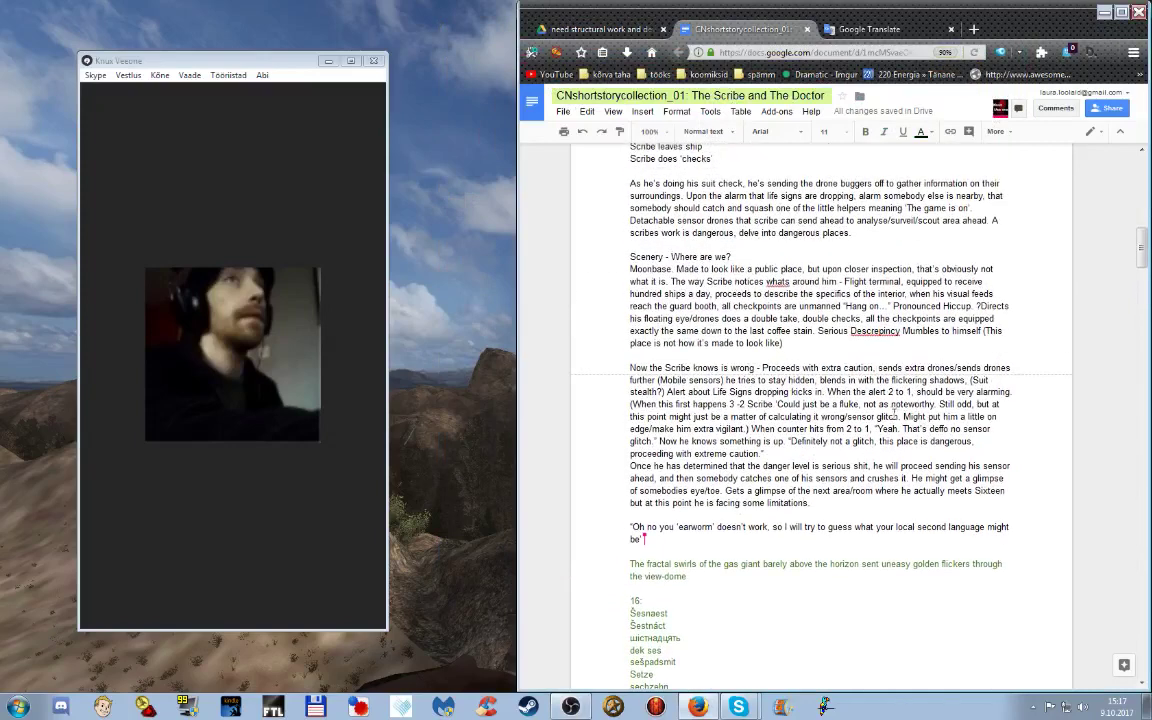
scroll(894, 411, up, 2)
scroll(905, 423, up, 2)
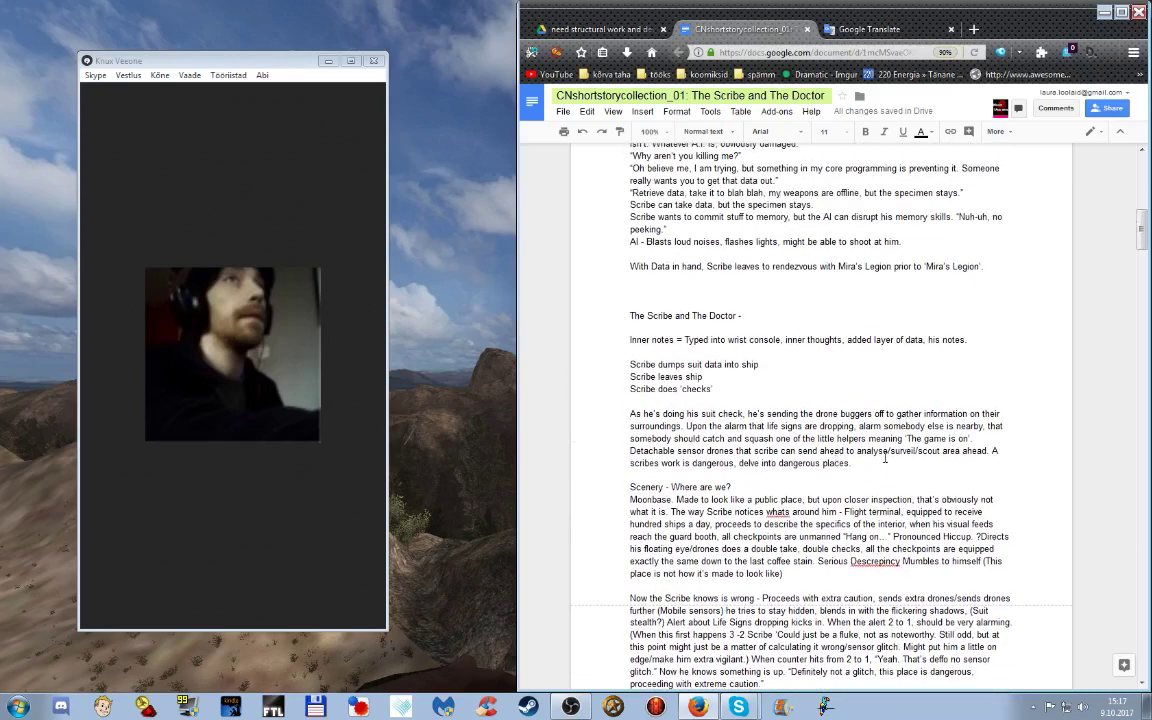
scroll(885, 458, down, 4)
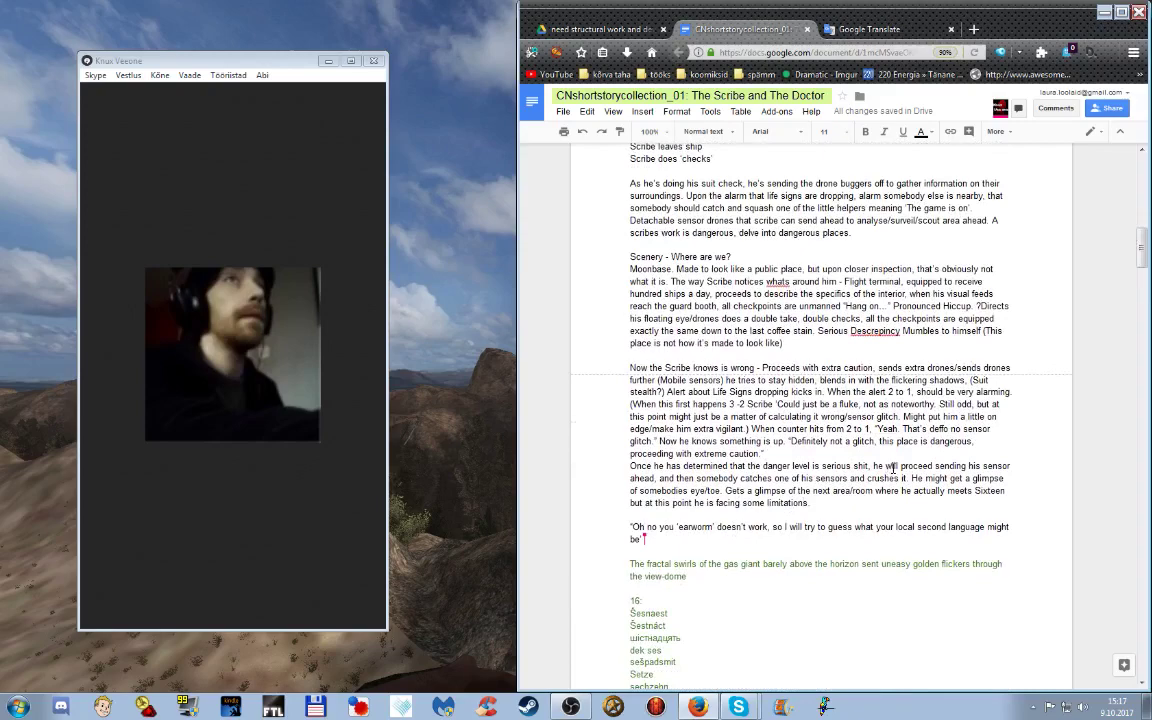
scroll(905, 447, down, 2)
scroll(927, 437, down, 1)
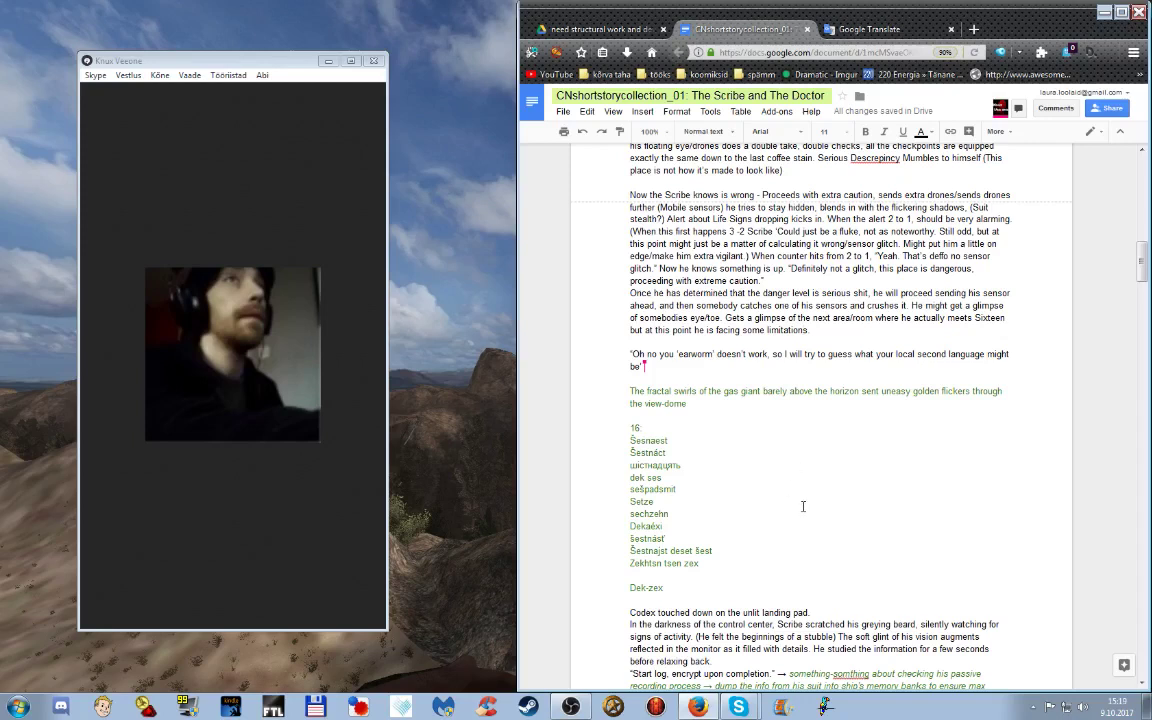
- End the 'limitations' sentence with a period and move the caret to the end of the Dek-zex line
text(.)
click(669, 527)
click(629, 588)
key(End)
- Start a new line under Dek-zex reading 'Dek, removing the stray question mark and period
key(Return)
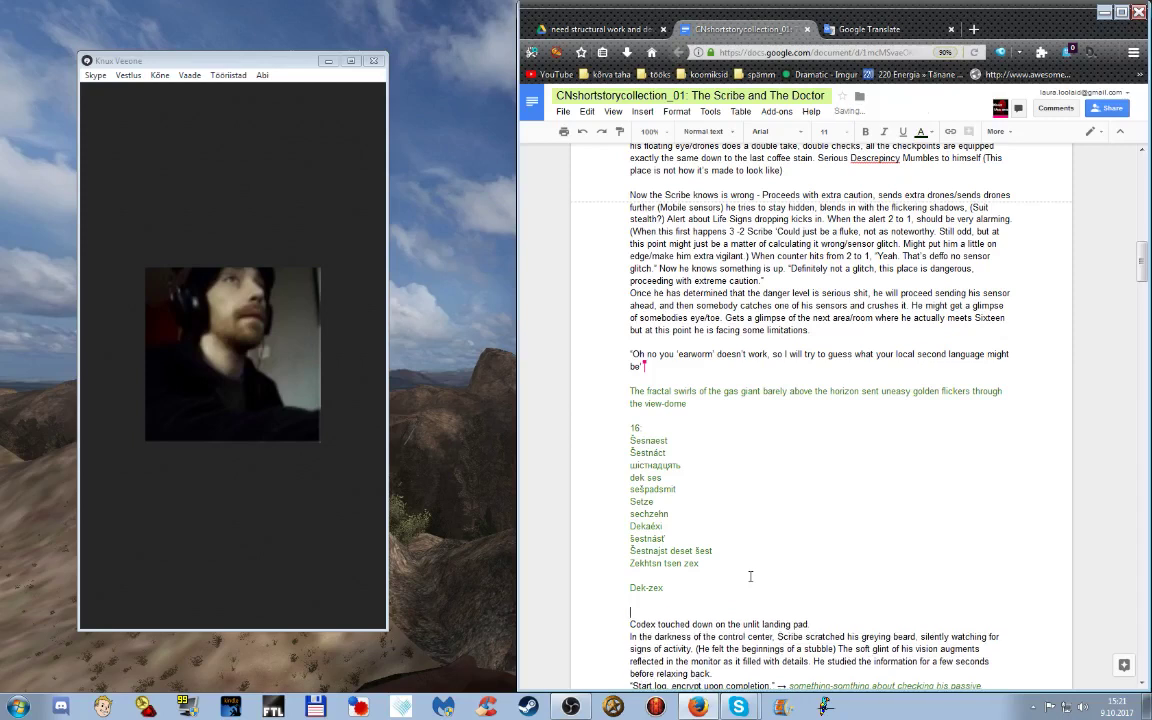
text(Dek)
key(Home)
text(')
key(Left)
text(?)
key(BackSpace)
key(BackSpace)
text(.)
key(BackSpace)
key(BackSpace)
key(BackSpace)
key(Up)
key(Down)
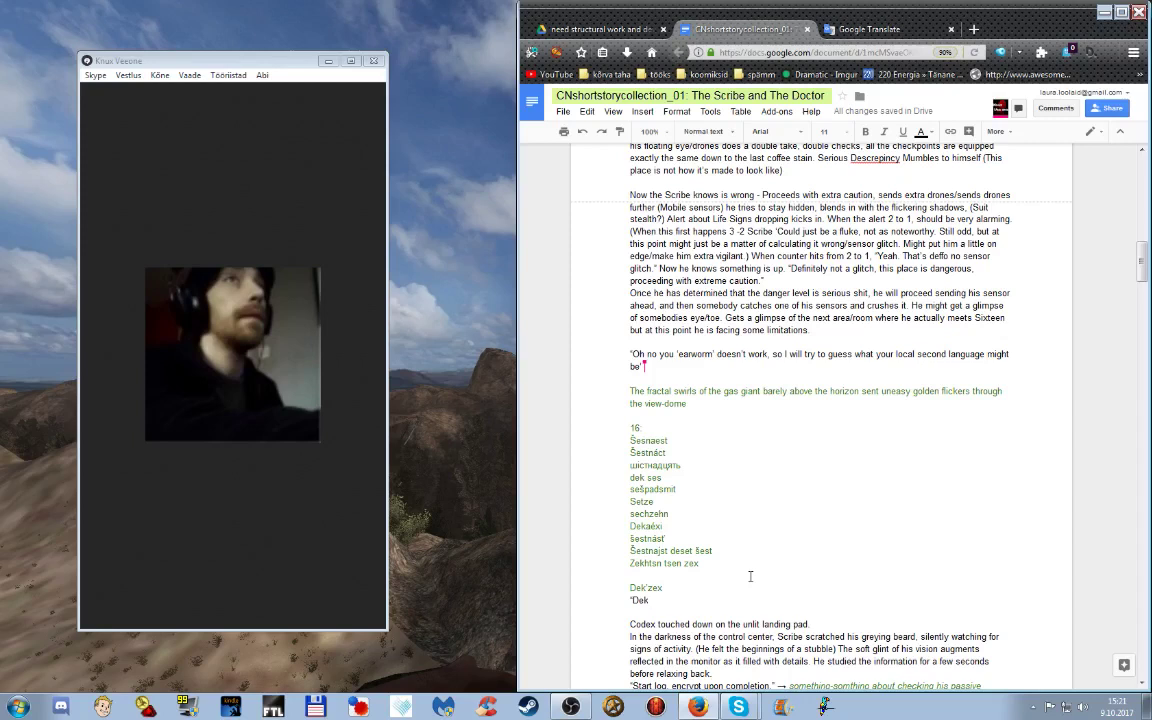
- Continue the new line so it reads 'Dek... ten? Zex - six?'
text(... )
text(ten)
text(?)
text( Za)
text(x)
text( -)
text(si)
text(x?)
- Add a line 'Calibrating his lingua-output' below the counting line
key(Return)
key(Return)
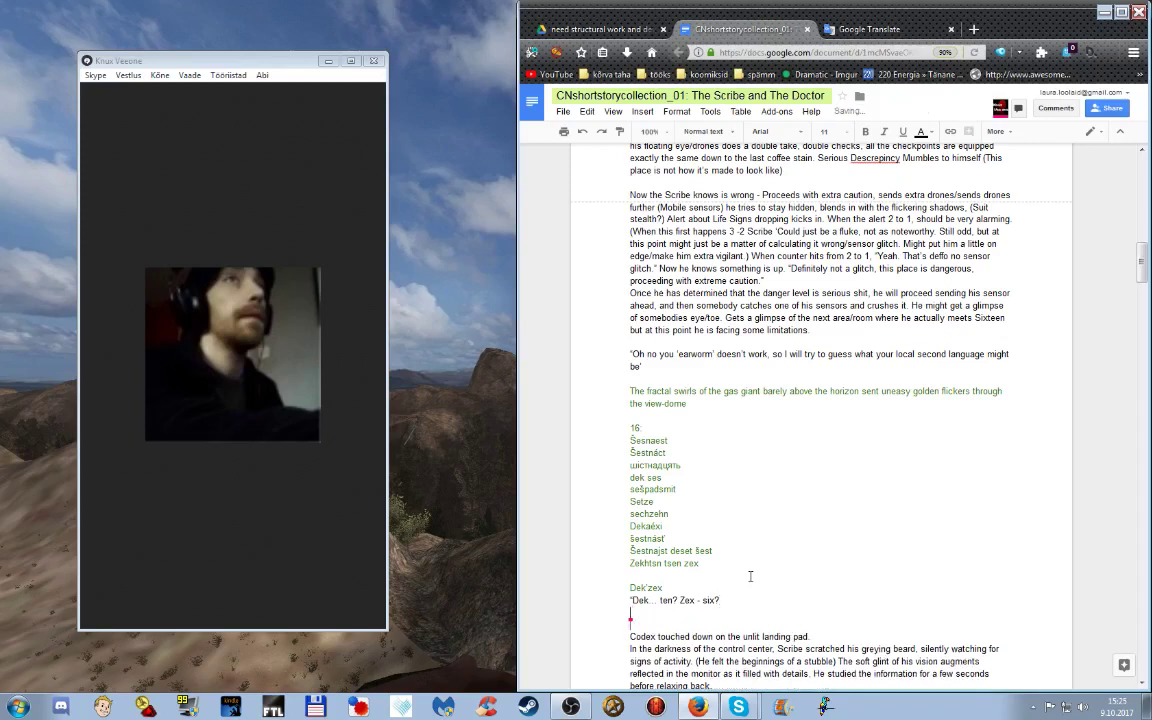
text(Calibrate hi)
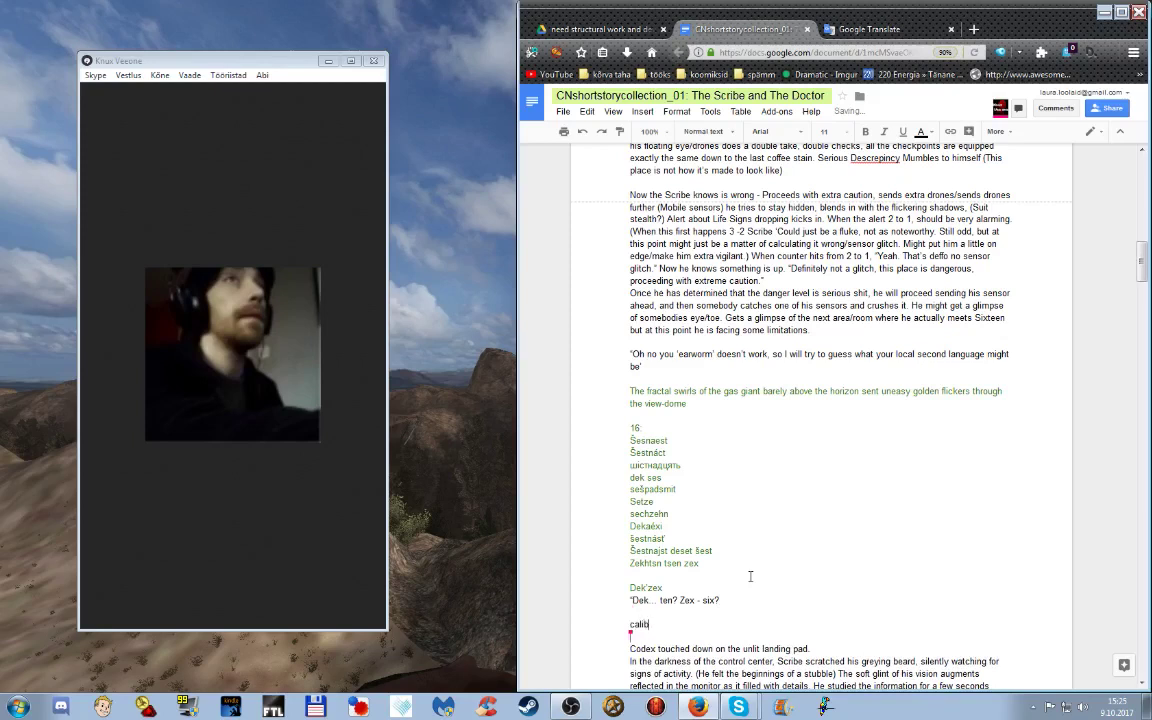
text(s lingua-output)
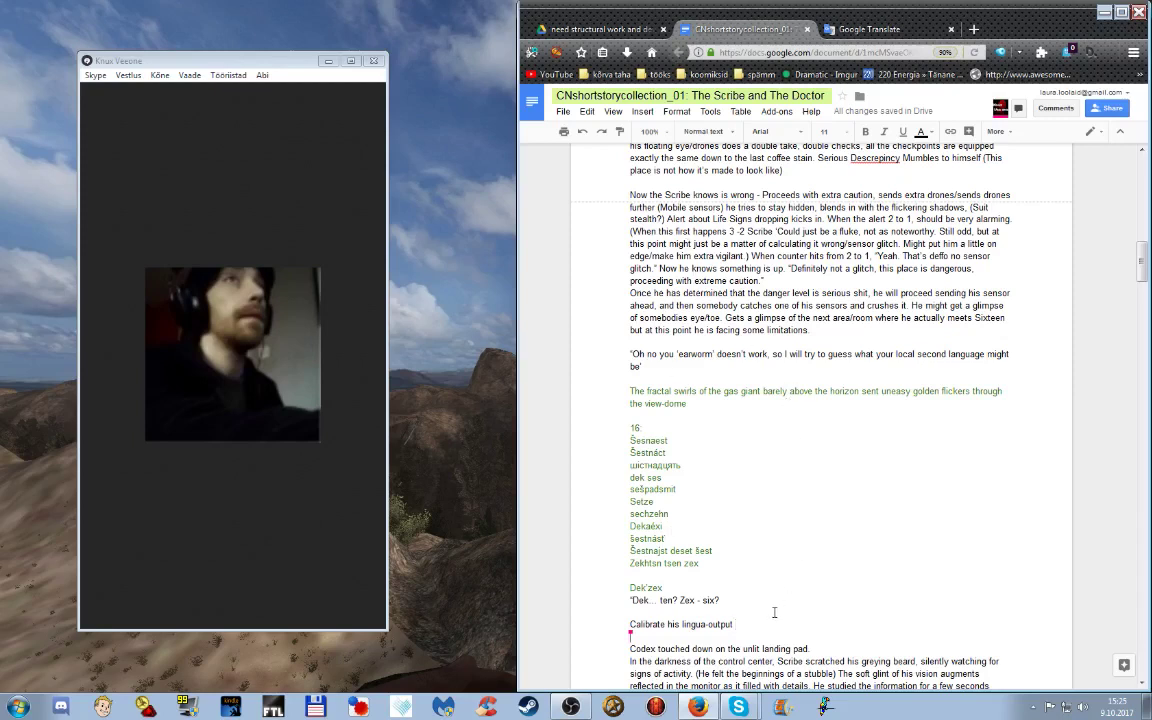
key(ctrl+Left)
key(ctrl+Left)
key(ctrl+Left)
key(Left)
key(BackSpace)
text(ing)
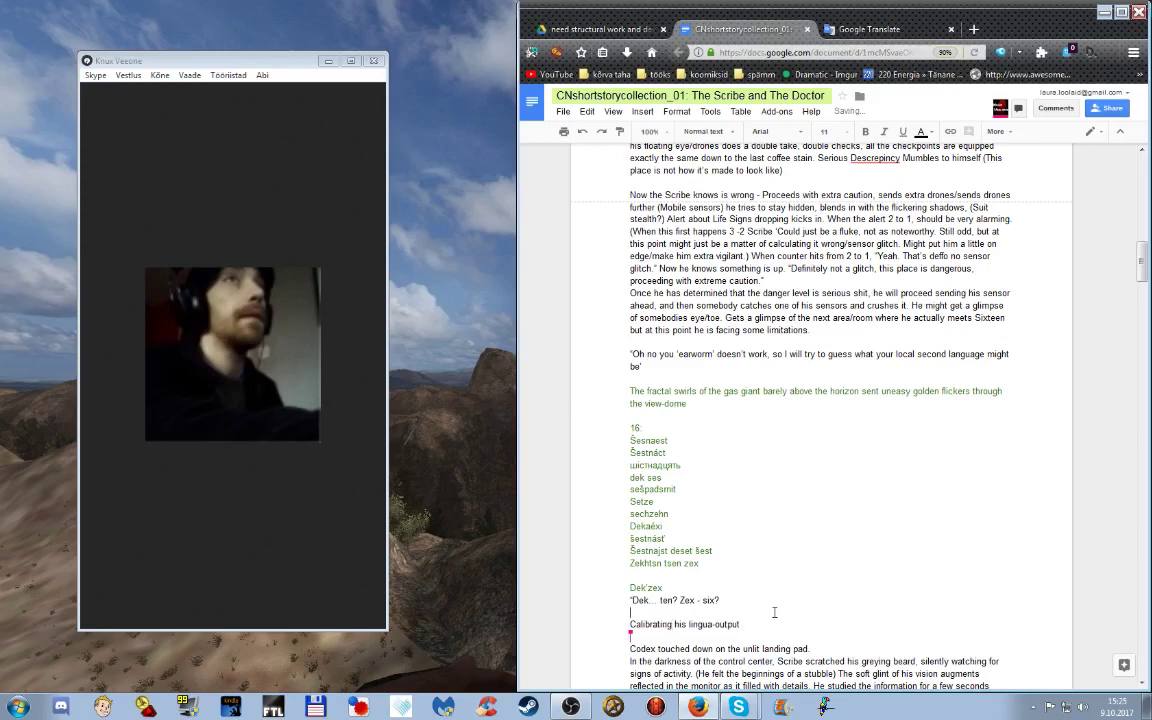
- Begin a bracketed note '[maybe include' on a new line after the dialogue line
key(Up)
key(Up)
key(Return)
text([maybe include)
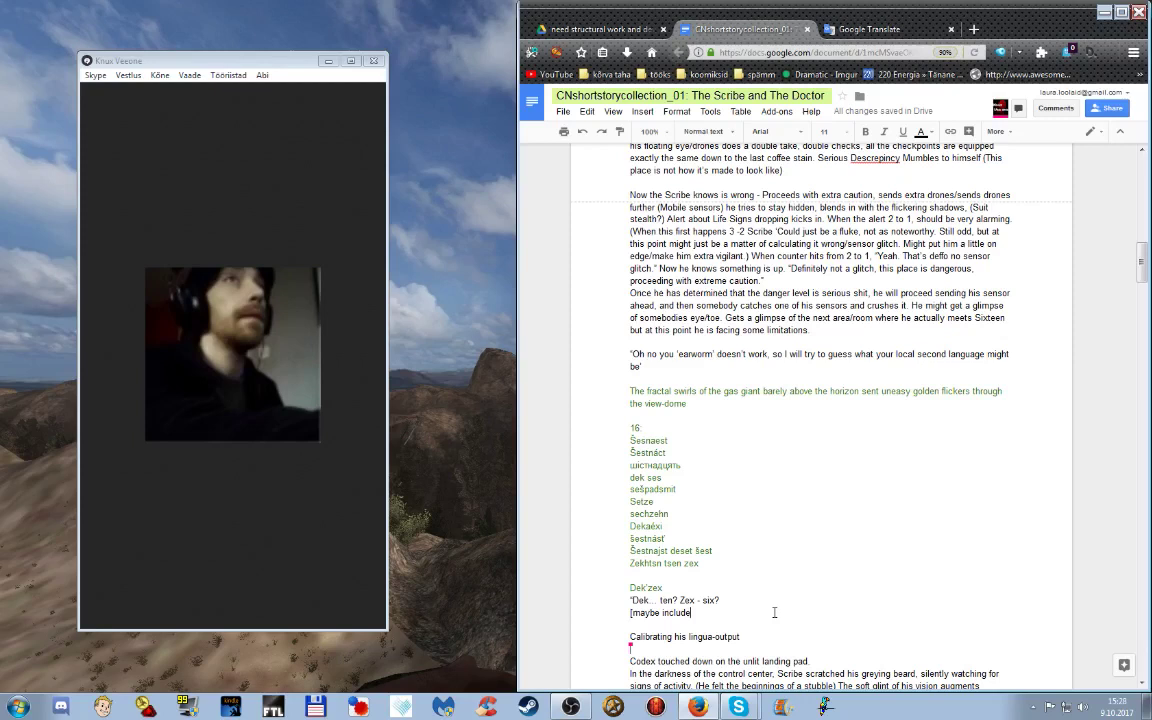
key(Up)
key(Return)
text(teen six)
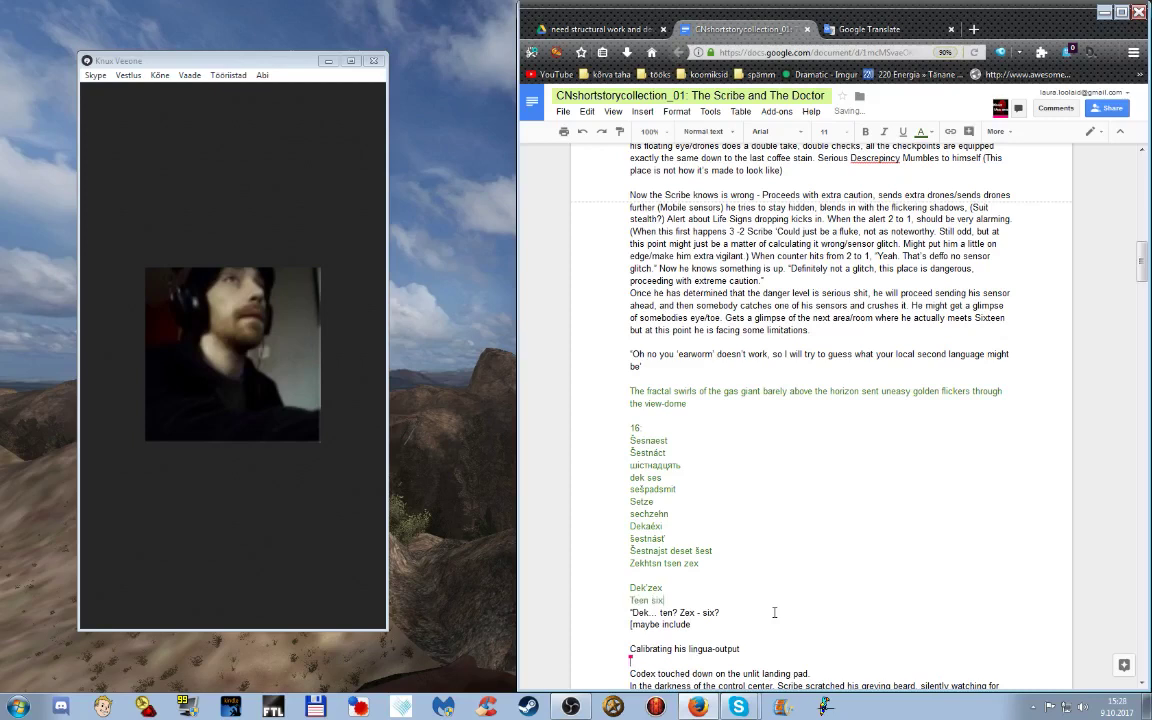
key(BackSpace)
key(BackSpace)
text(eks)
key(BackSpace)
key(BackSpace)
key(BackSpace)
key(BackSpace)
key(BackSpace)
key(BackSpace)
key(BackSpace)
key(BackSpace)
key(BackSpace)
key(Delete)
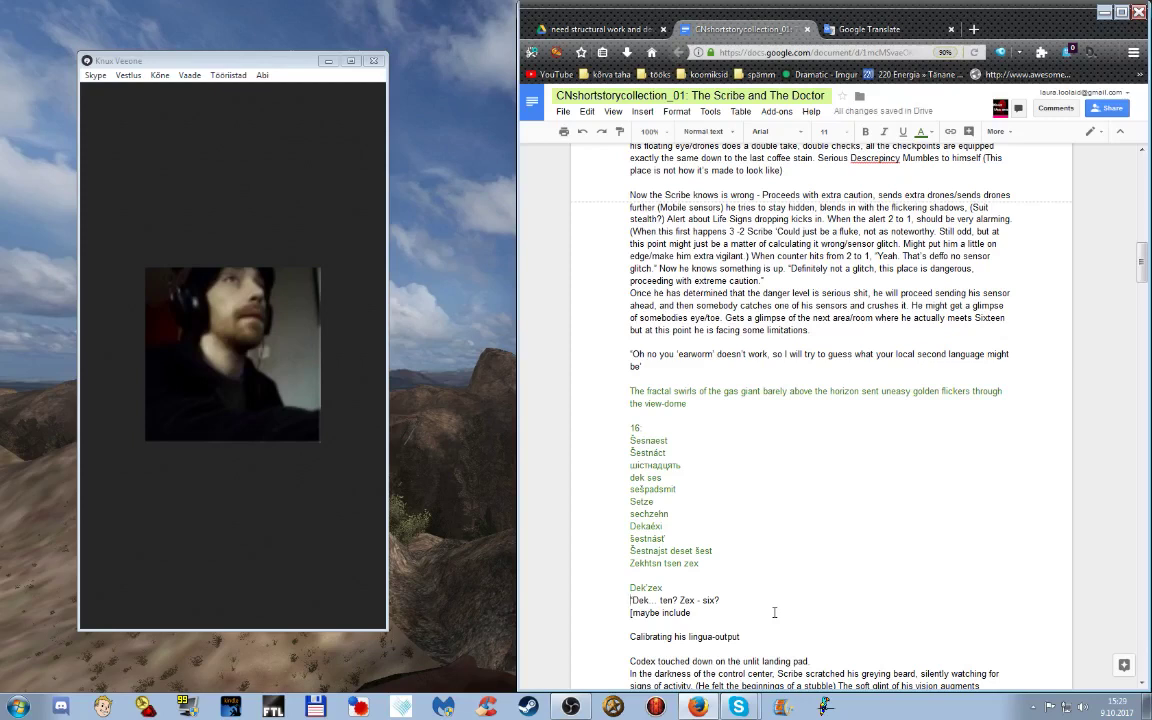
key(End)
- Close the dialogue with ' Sixteen?"' and extend the note with '"your name is sixteen?"'
text(Sixteen)
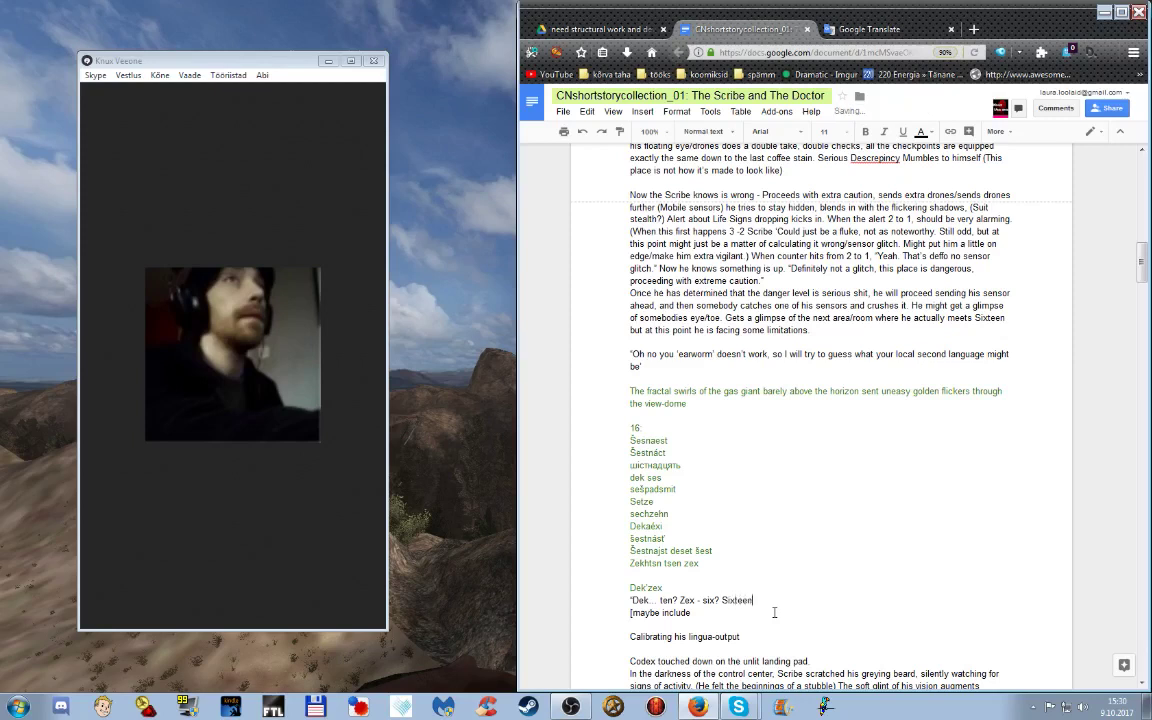
text(?)
text(")
click(774, 612)
text("your name is sixteen)
key(BackSpace)
key(BackSpace)
key(BackSpace)
key(BackSpace)
text(een?]")
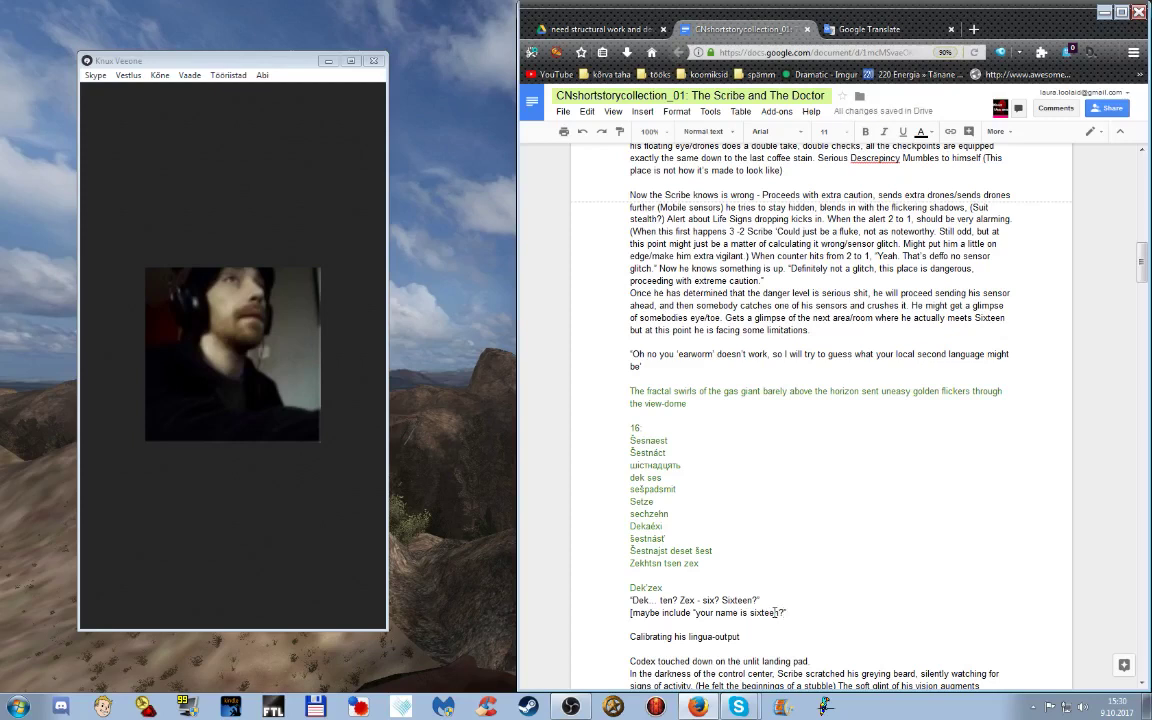
text( in)
- Finish the note as 'in the pan-YUR language?]', replacing pan-slavogermanic
text(the pan)
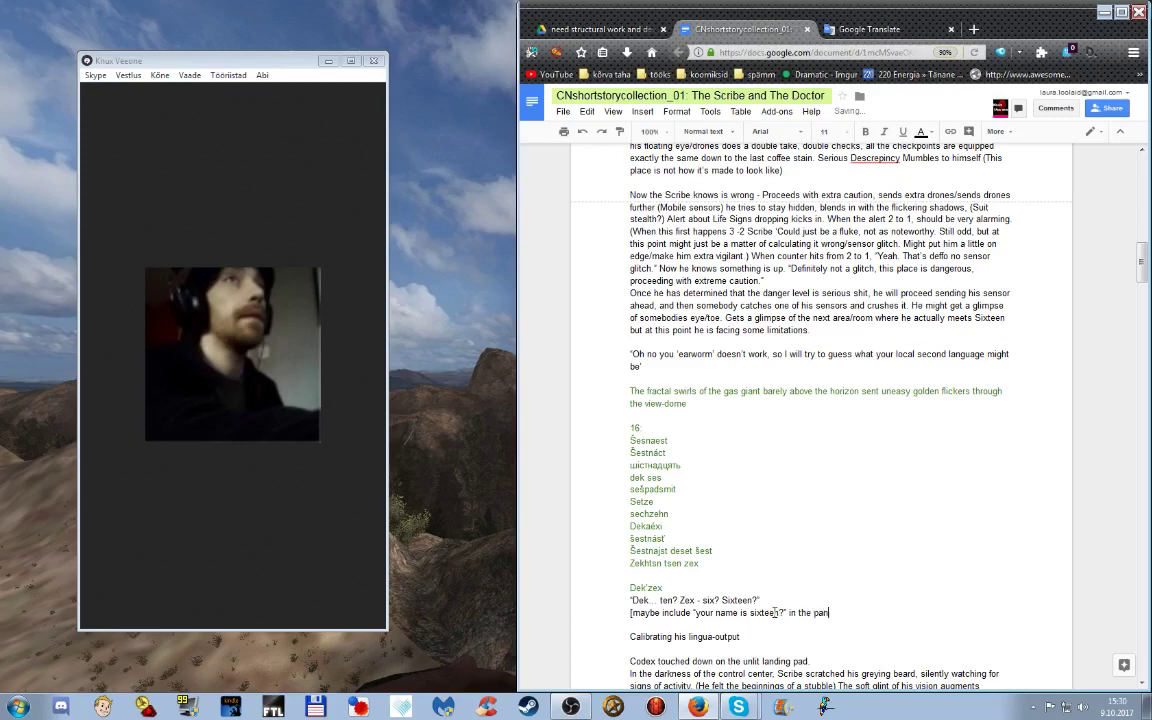
text(-slavogermanic language)
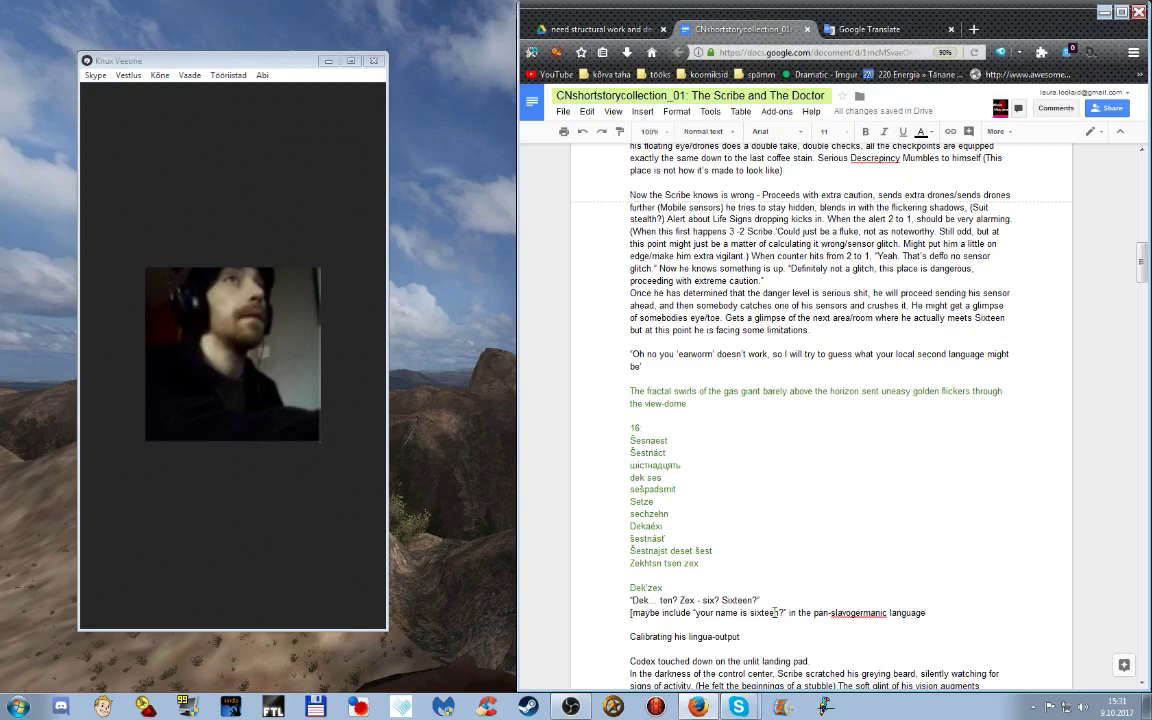
key(Left)
key(Left)
key(Left)
key(Left)
key(Left)
key(Left)
key(Left)
key(Left)
key(BackSpace)
key(BackSpace)
key(BackSpace)
key(BackSpace)
key(BackSpace)
key(BackSpace)
key(BackSpace)
key(BackSpace)
key(BackSpace)
key(BackSpace)
key(BackSpace)
key(BackSpace)
key(BackSpace)
key(BackSpace)
key(BackSpace)
key(BackSpace)
key(BackSpace)
key(BackSpace)
text(pan-YUR language?])
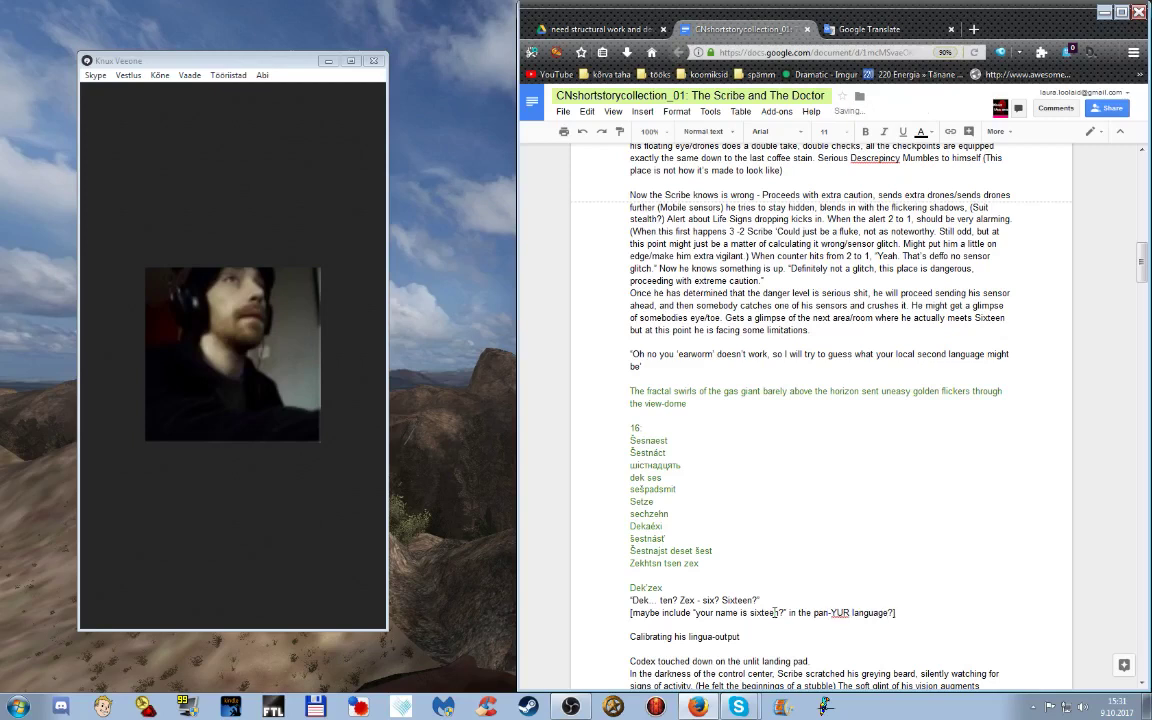
- In Drive, go through _ChaosNova and 'REFERENCE and notes and pictures and stuff' into '01 notes: worldbuilding & nitpickery'
click(601, 29)
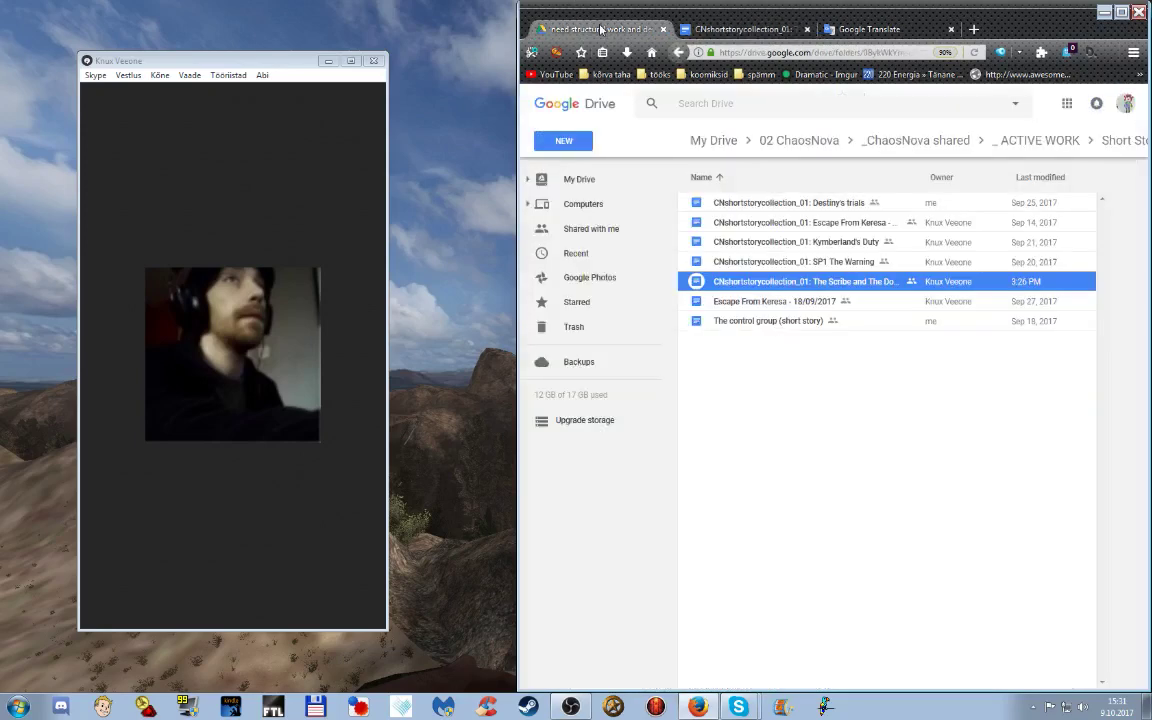
click(820, 143)
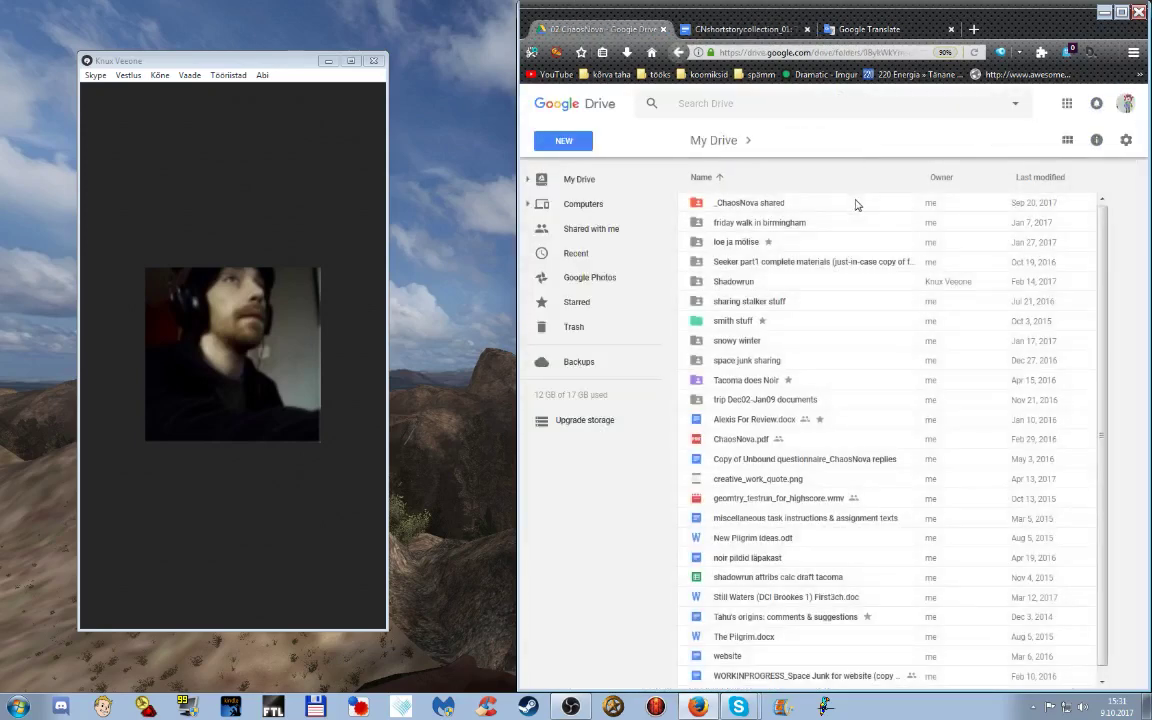
click(768, 205)
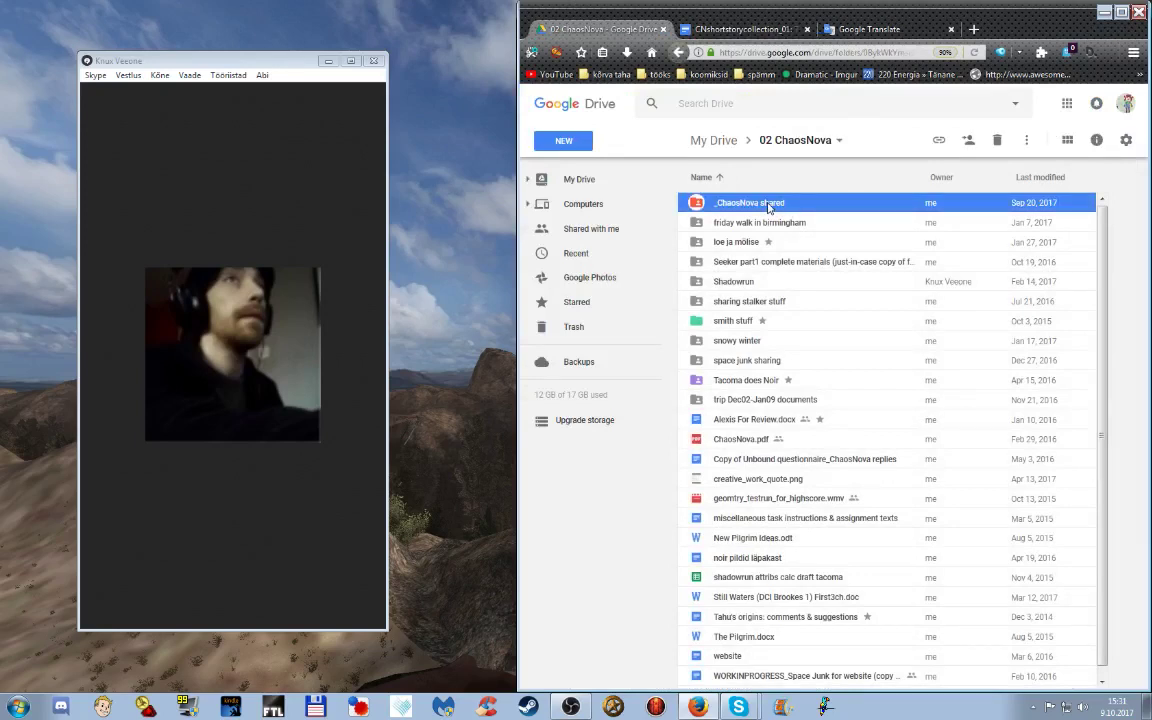
double_click(768, 206)
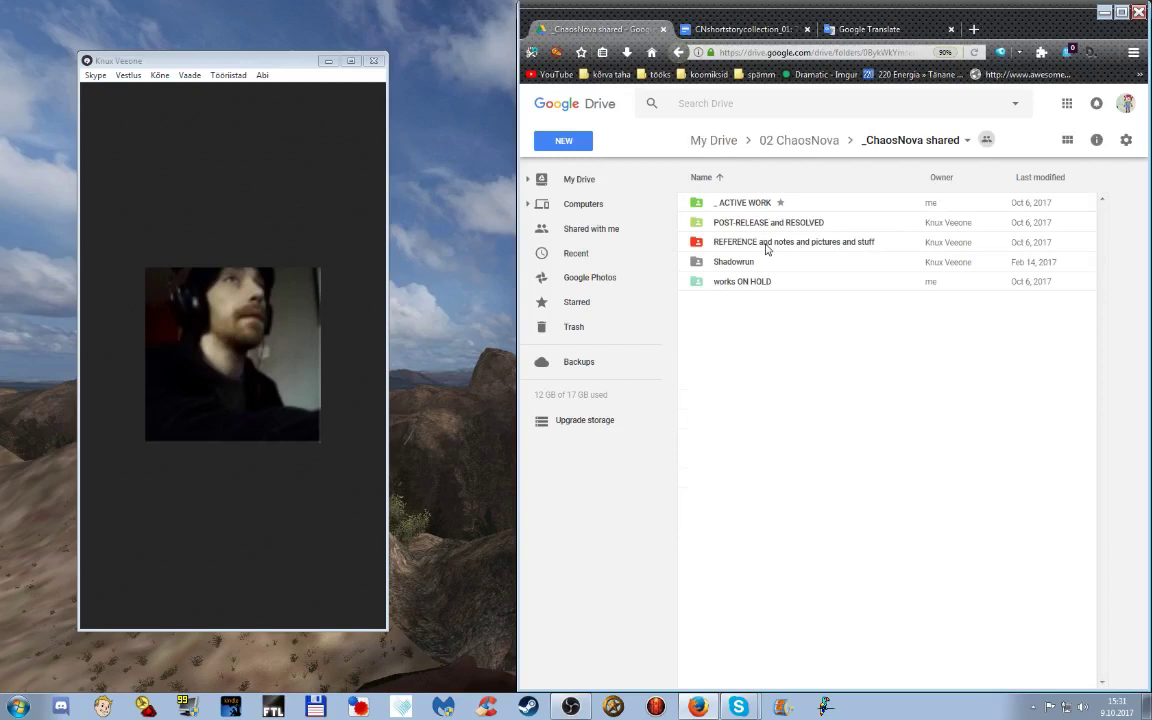
click(767, 246)
double_click(767, 246)
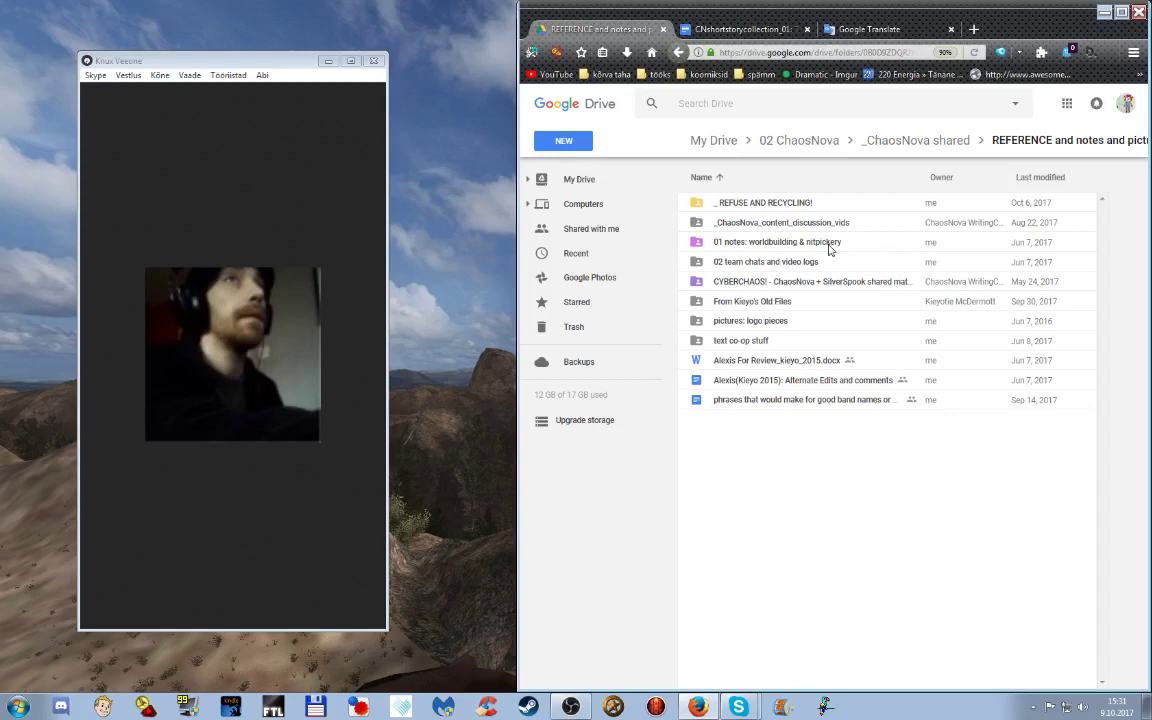
click(829, 250)
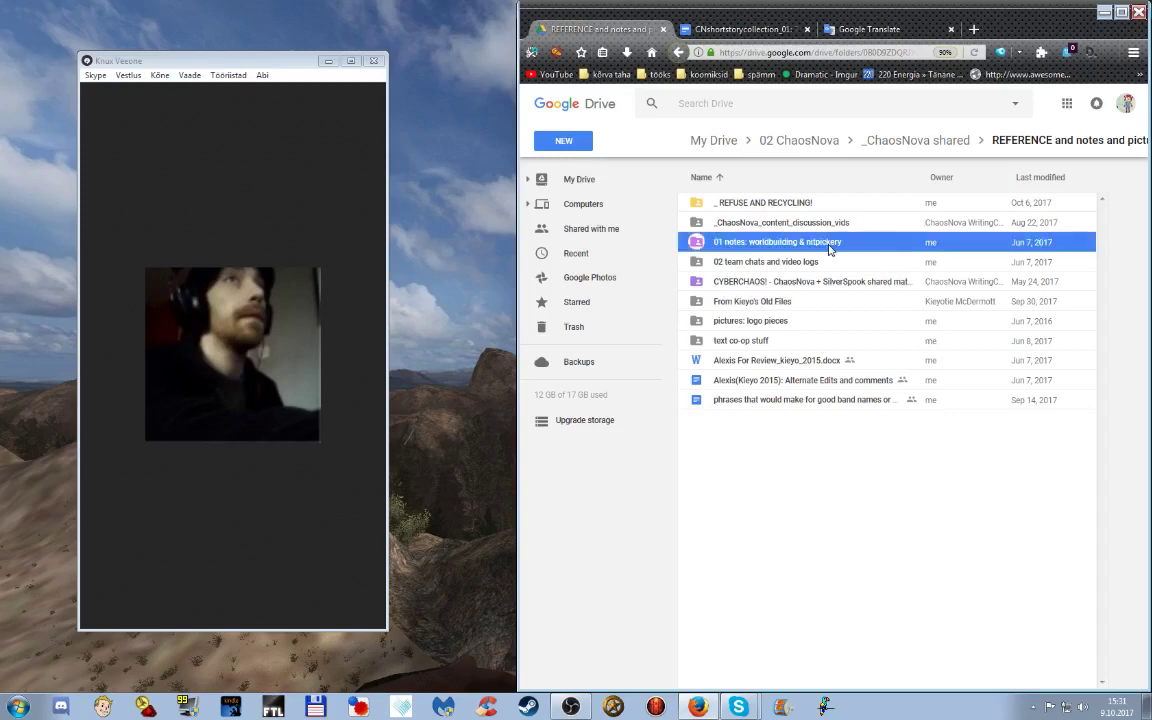
double_click(829, 250)
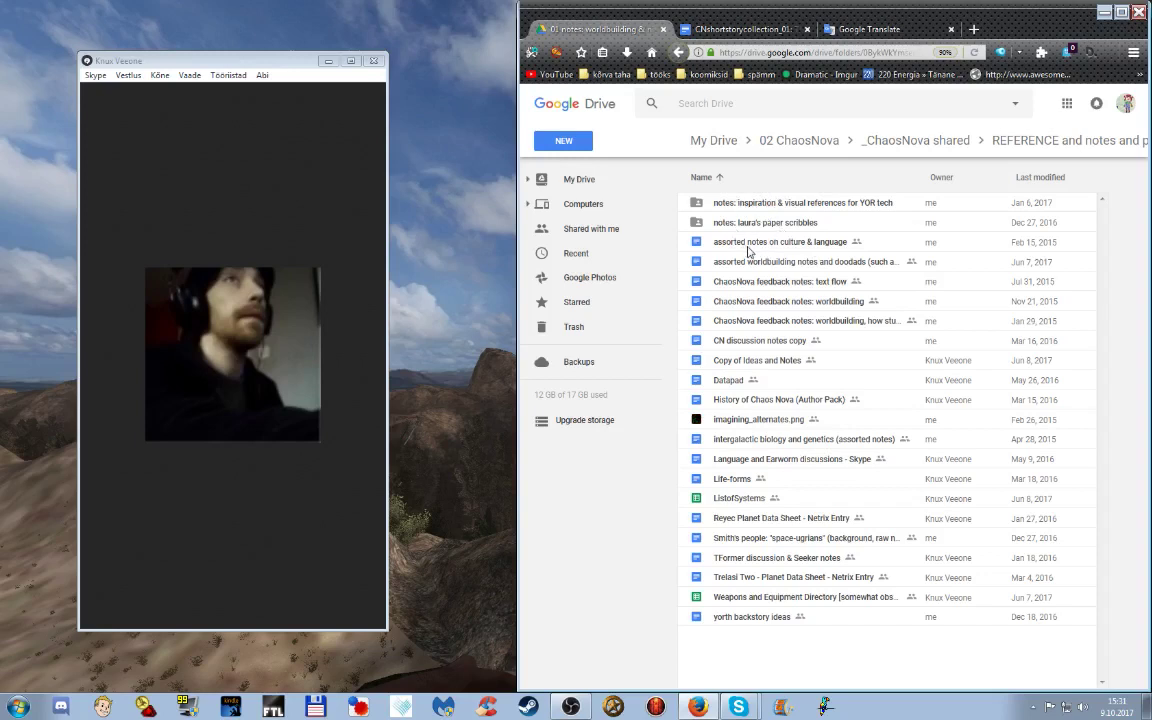
- Open 'assorted notes on culture & language' and scroll through its contents
double_click(672, 222)
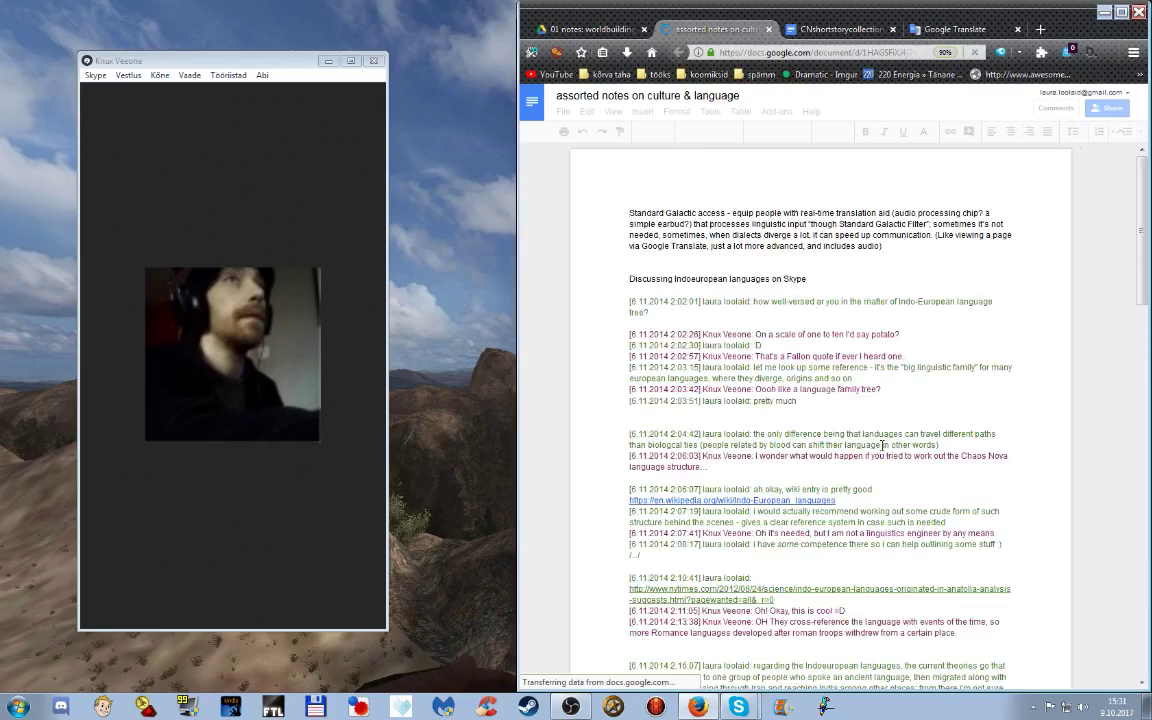
scroll(869, 423, down, 4)
scroll(869, 423, down, 4)
scroll(854, 423, down, 2)
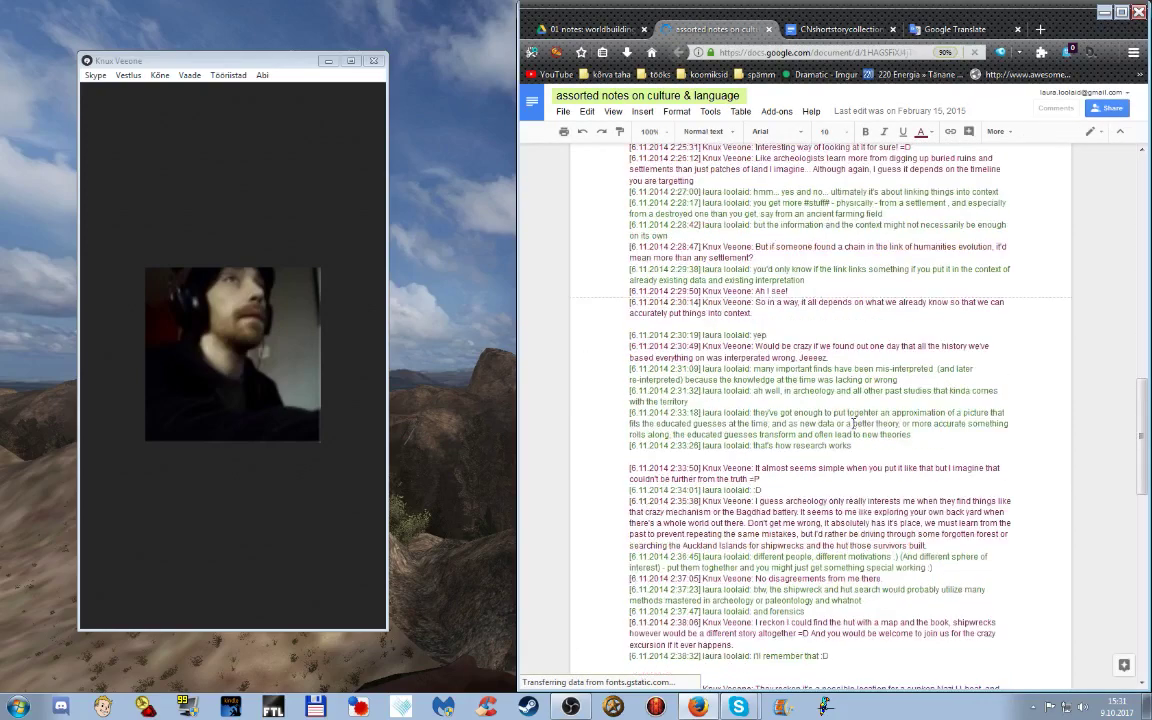
scroll(852, 423, down, 6)
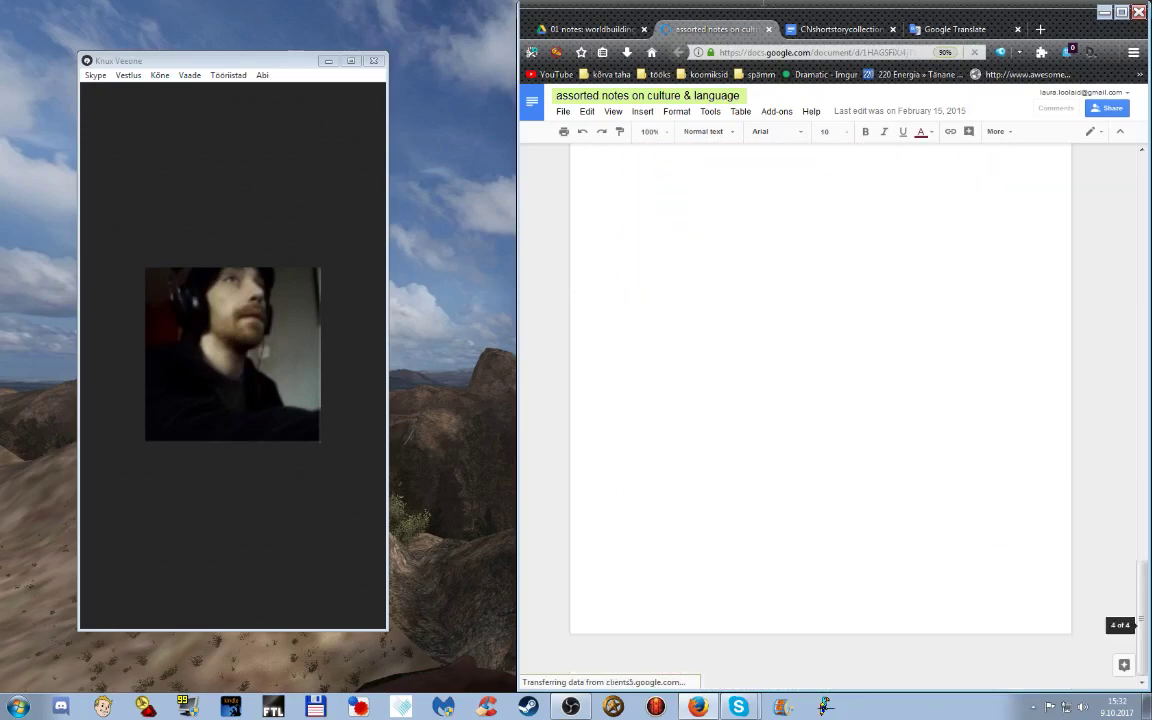
- Close the culture notes and open 'assorted worldbuilding notes and doodads (such as port names)'
click(769, 31)
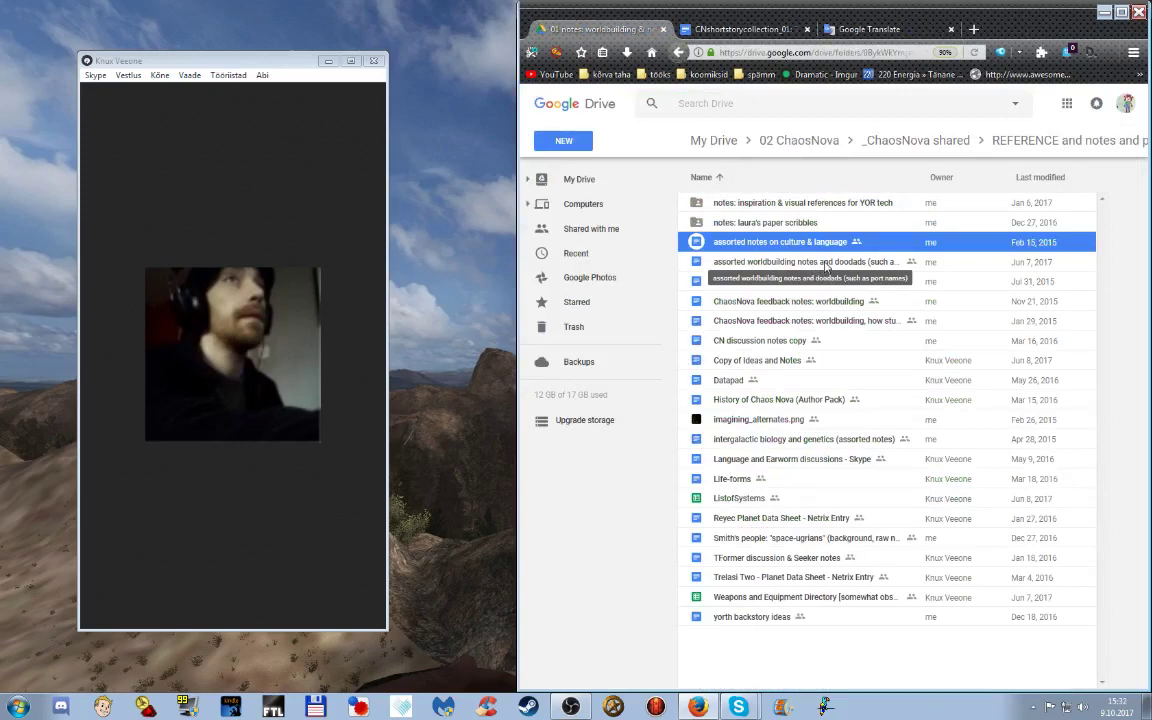
click(825, 264)
double_click(825, 264)
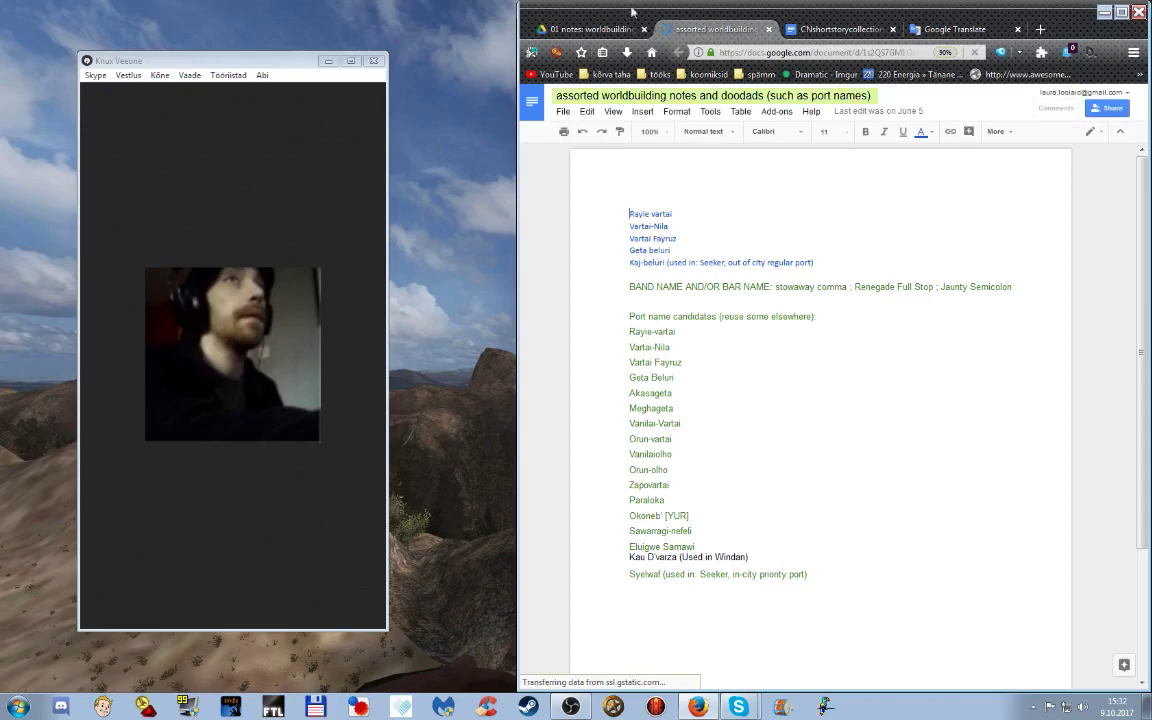
- Rename 'assorted notes on culture & language' to 'assorted musings on culture & language (copied from skype)'
click(600, 28)
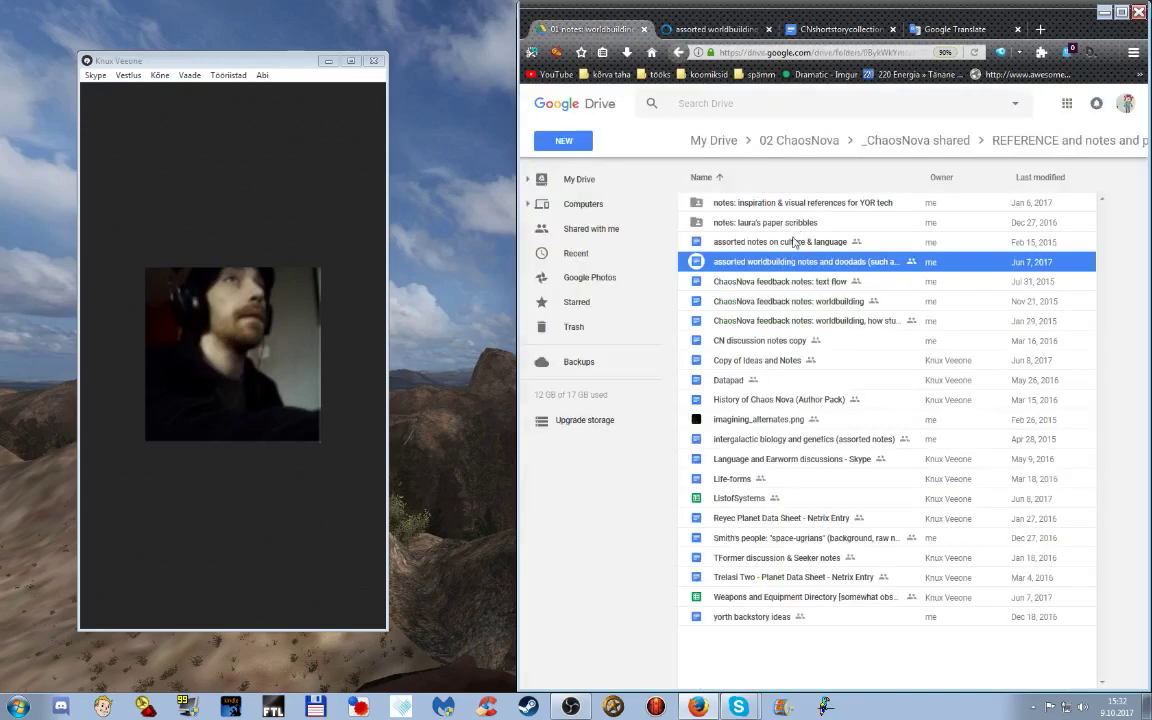
click(795, 243)
right_click(795, 243)
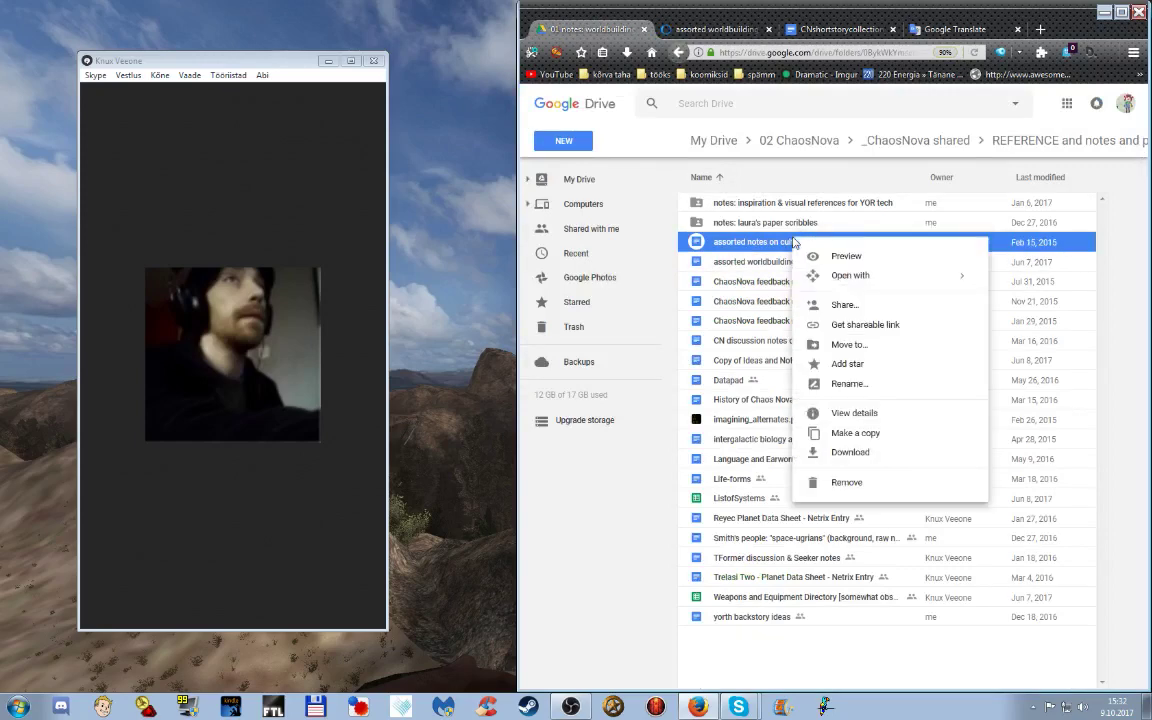
click(849, 384)
key(Home)
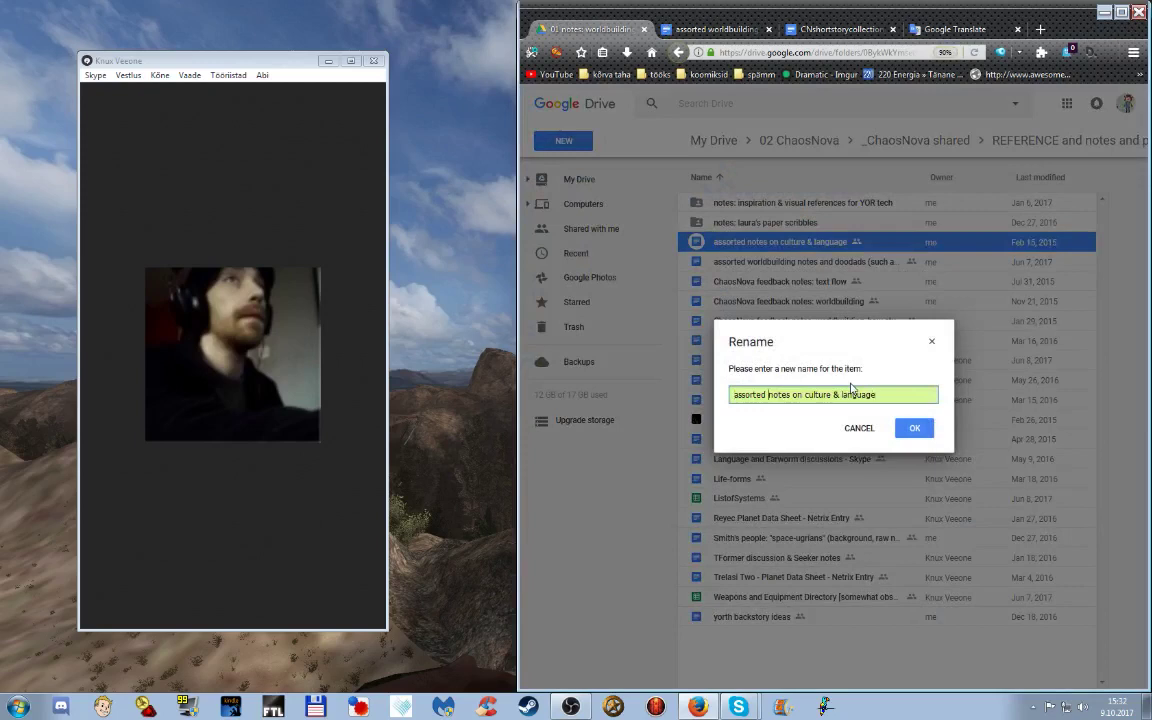
text(musings)
key(Delete)
key(Delete)
key(Delete)
key(Delete)
key(Delete)
key(End)
text((copi)
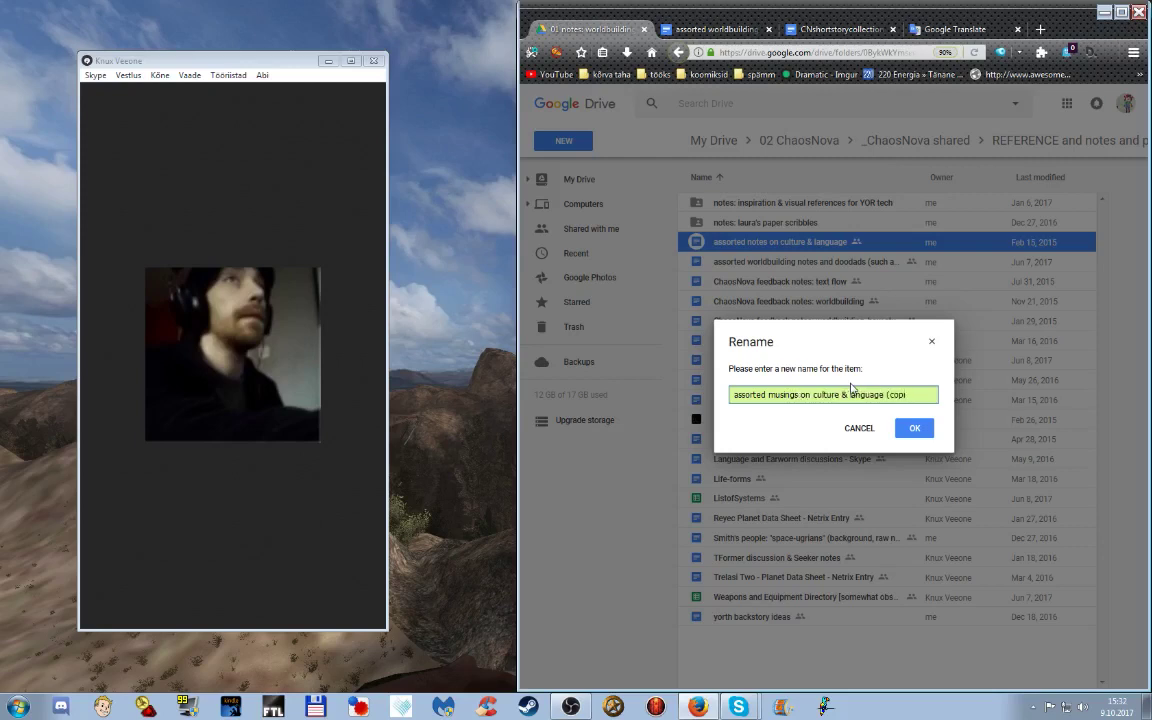
text(ed from sk)
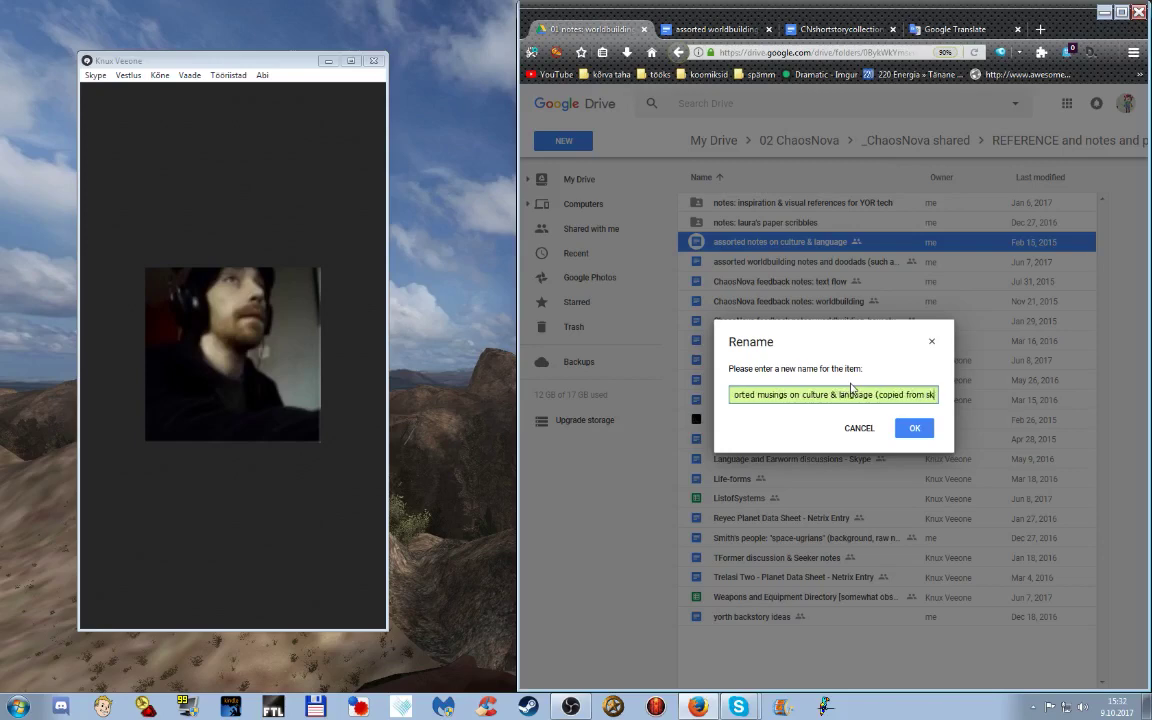
text(ype)
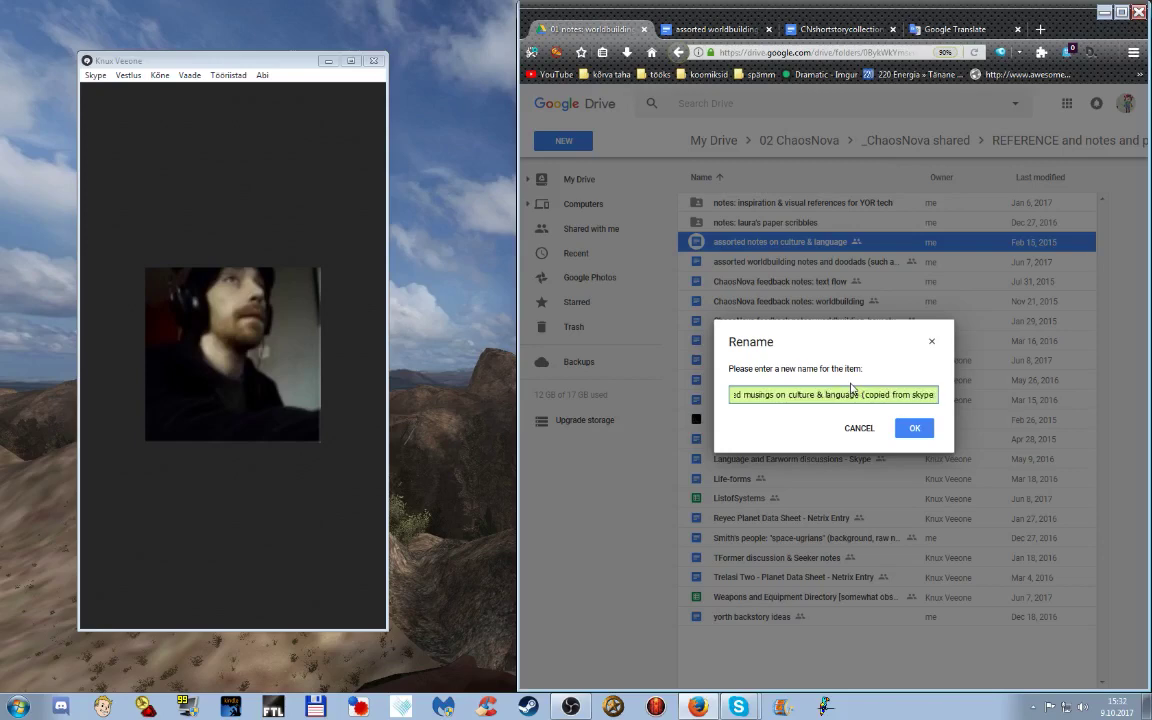
text())
key(Return)
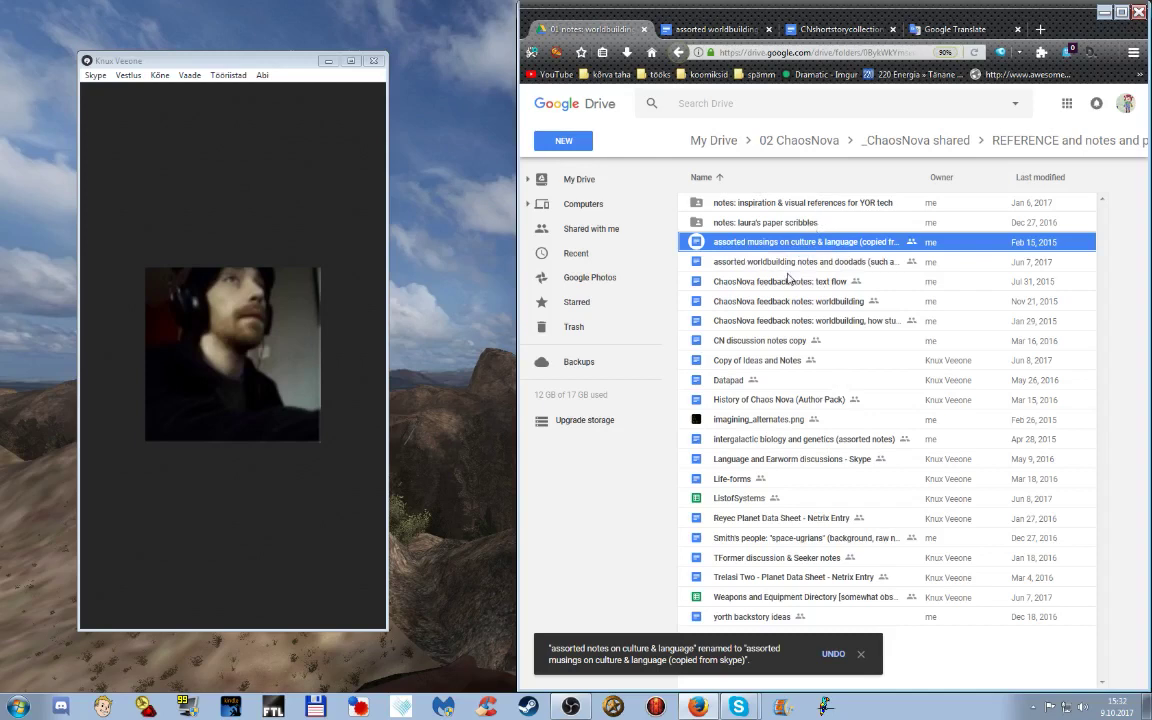
- Rename the worldbuilding notes file to 'assorted worldbuilding doodads (port names!)'
right_click(782, 266)
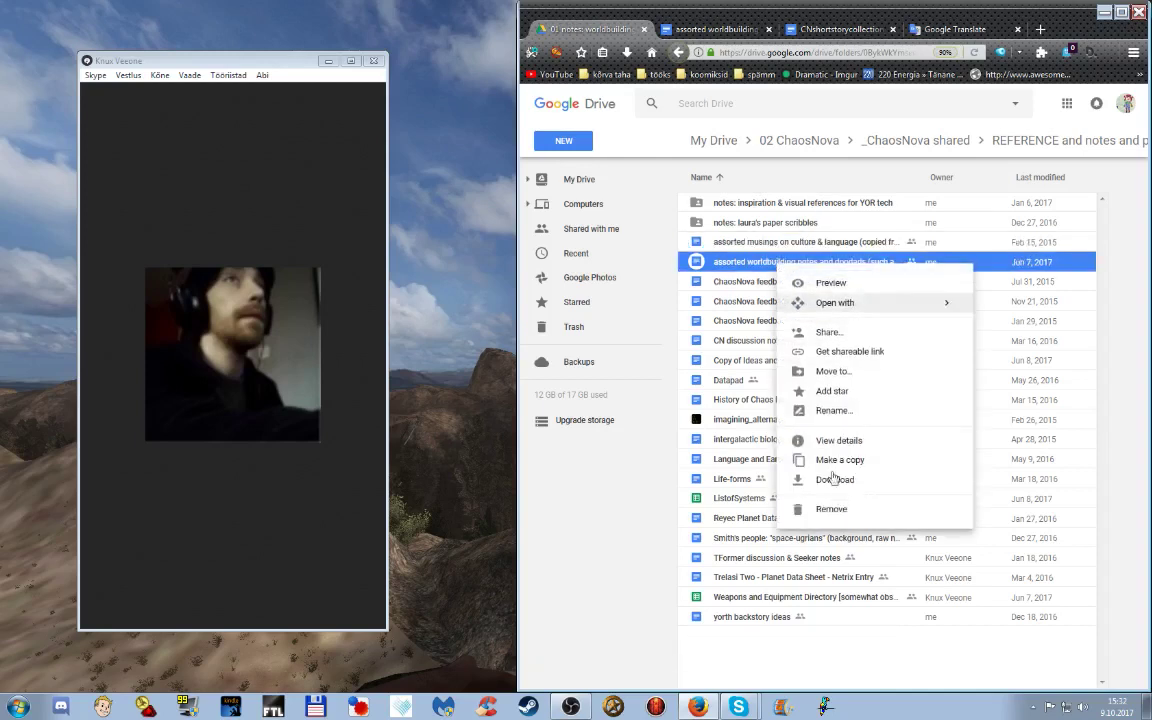
click(795, 408)
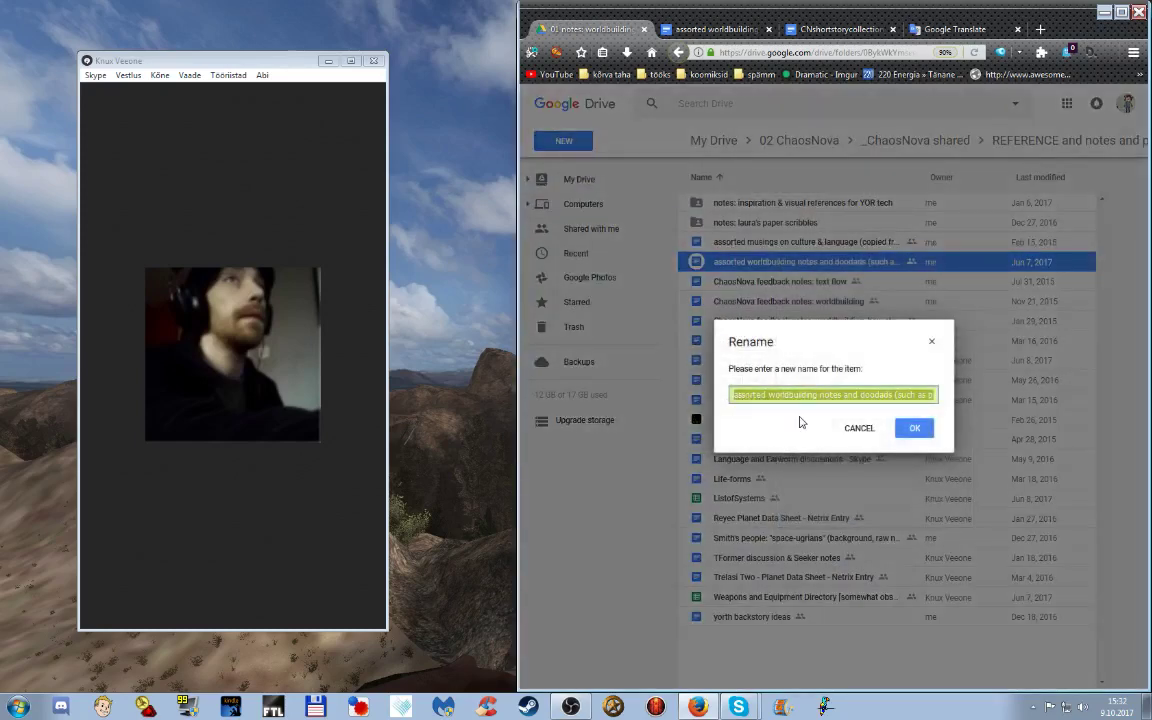
click(822, 393)
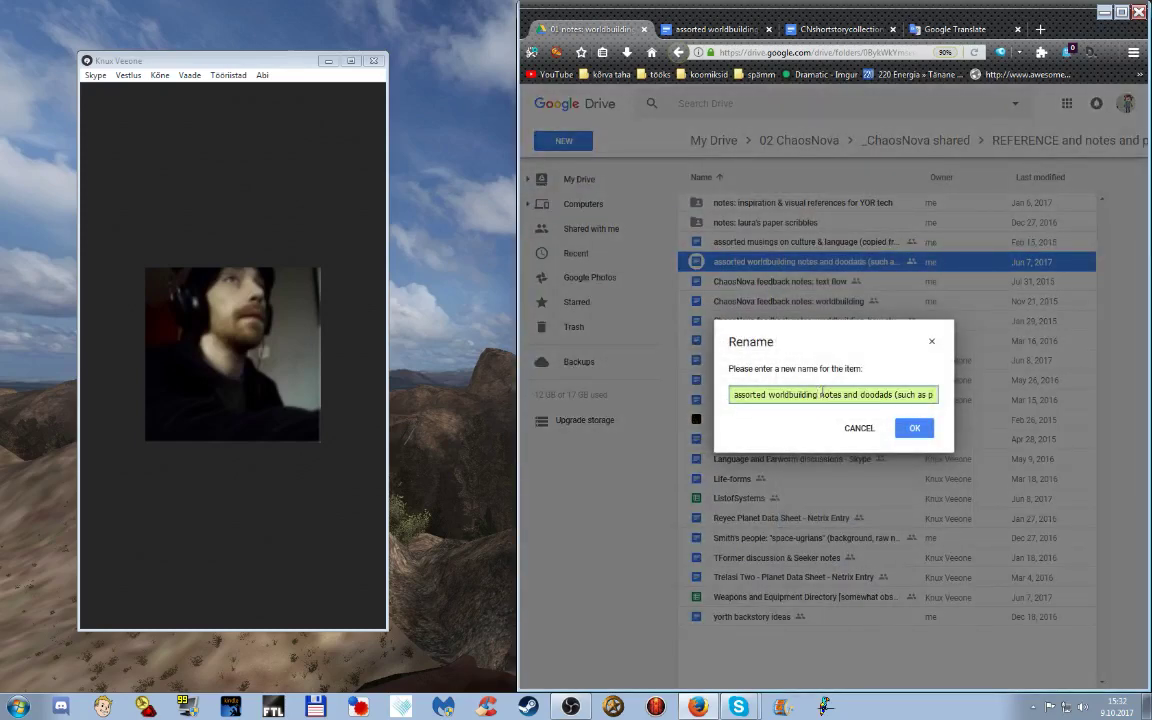
key(Delete)
key(Delete)
key(Delete)
key(Delete)
key(Delete)
key(Delete)
key(Delete)
key(Delete)
key(Delete)
key(Delete)
key(Right)
key(Right)
key(Right)
key(Right)
key(Right)
key(Right)
key(Right)
key(Right)
key(Right)
key(Delete)
key(Delete)
key(Delete)
key(Delete)
key(Delete)
key(Delete)
key(Delete)
key(Delete)
text(!)
key(Return)
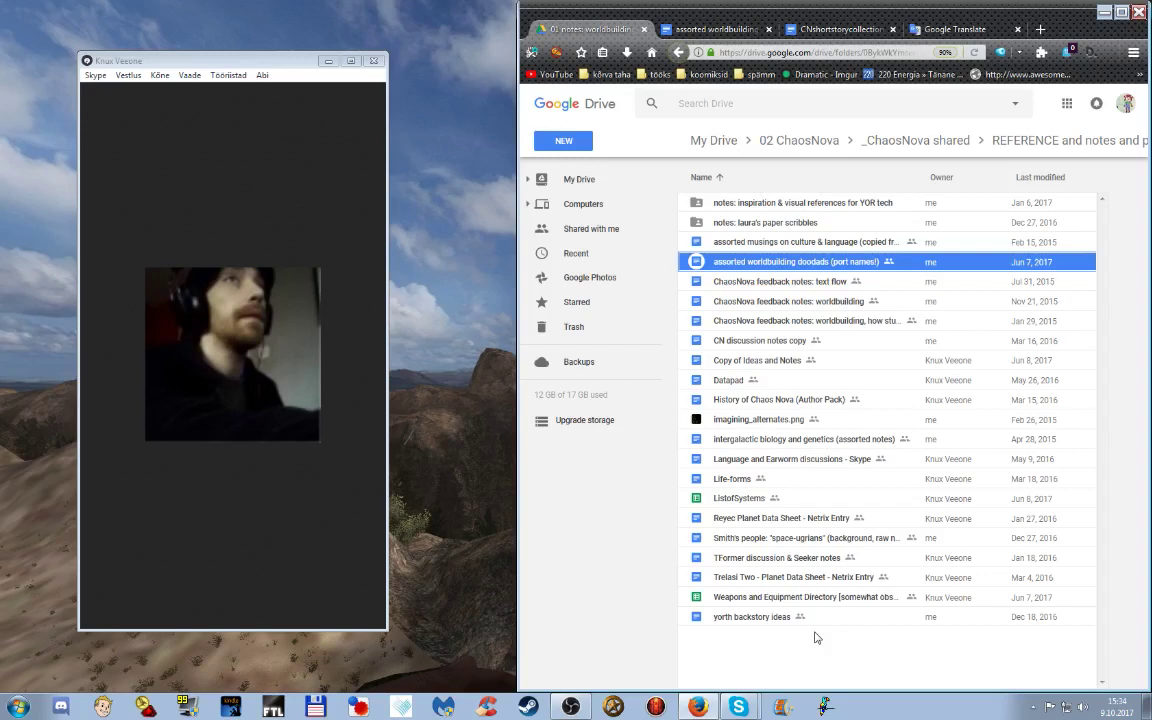
- Switch back to the story document 'CNshortstorycollection_01: The Scribe and The Doctor'
click(805, 29)
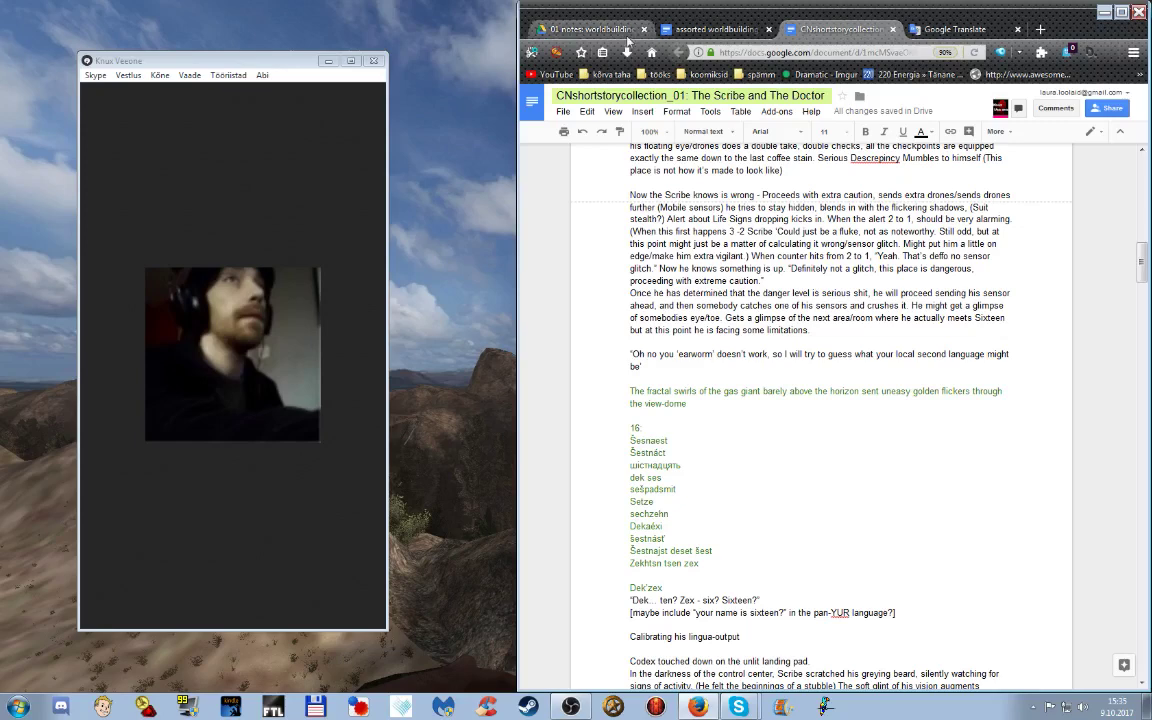
- Look through the _ChaosNova shared folder and its works ON HOLD folder, then return to the story draft
click(560, 30)
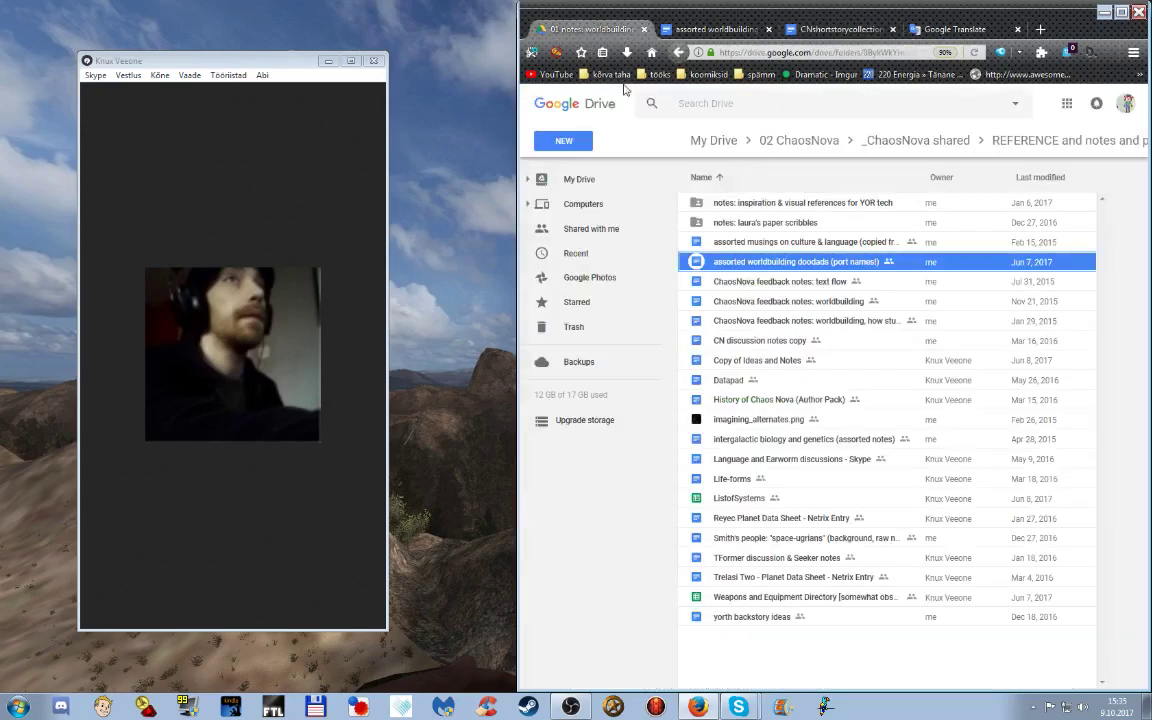
click(925, 140)
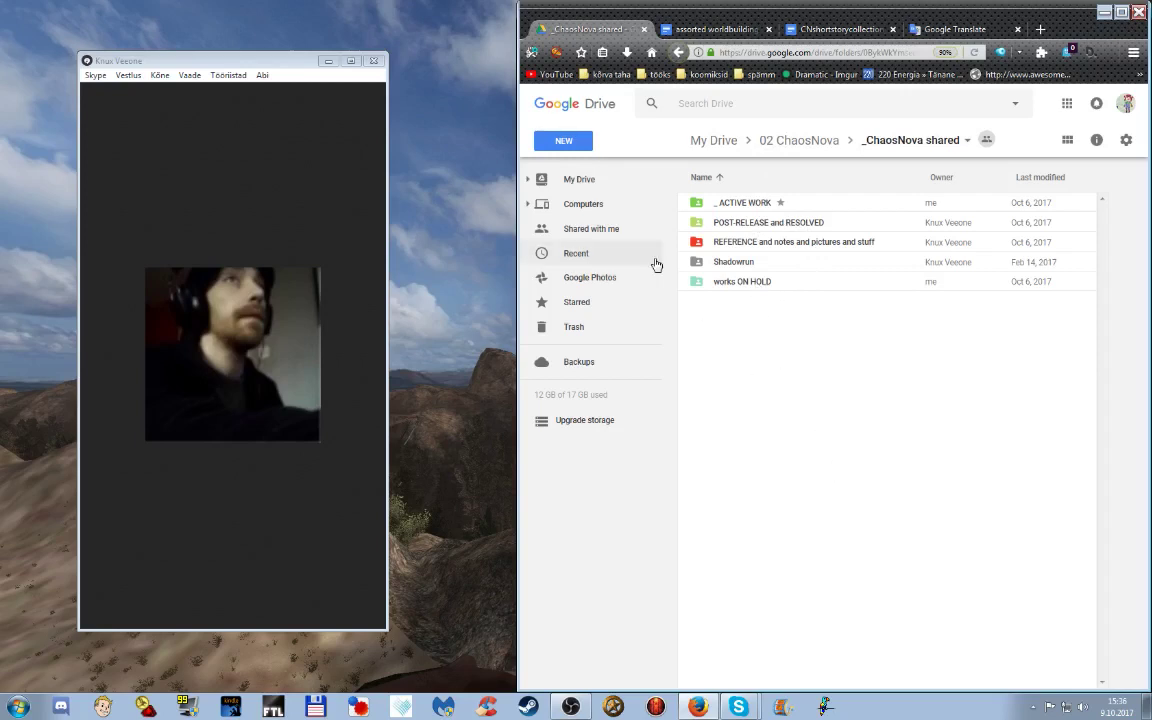
double_click(735, 283)
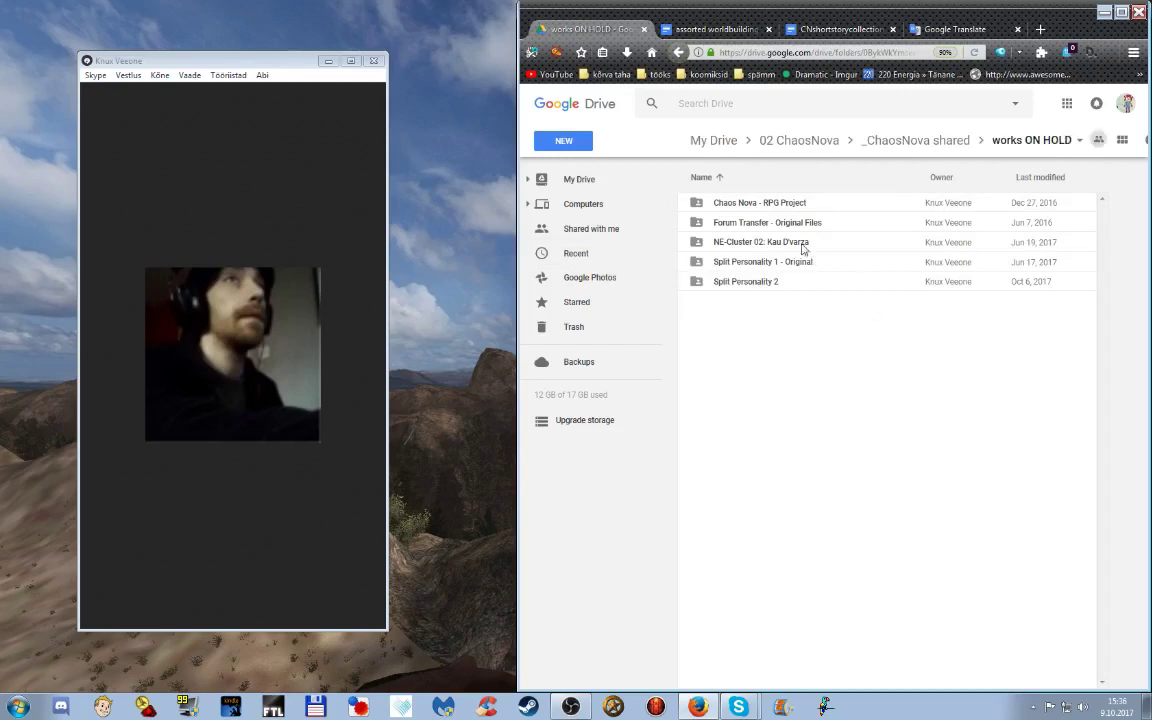
key(alt+Left)
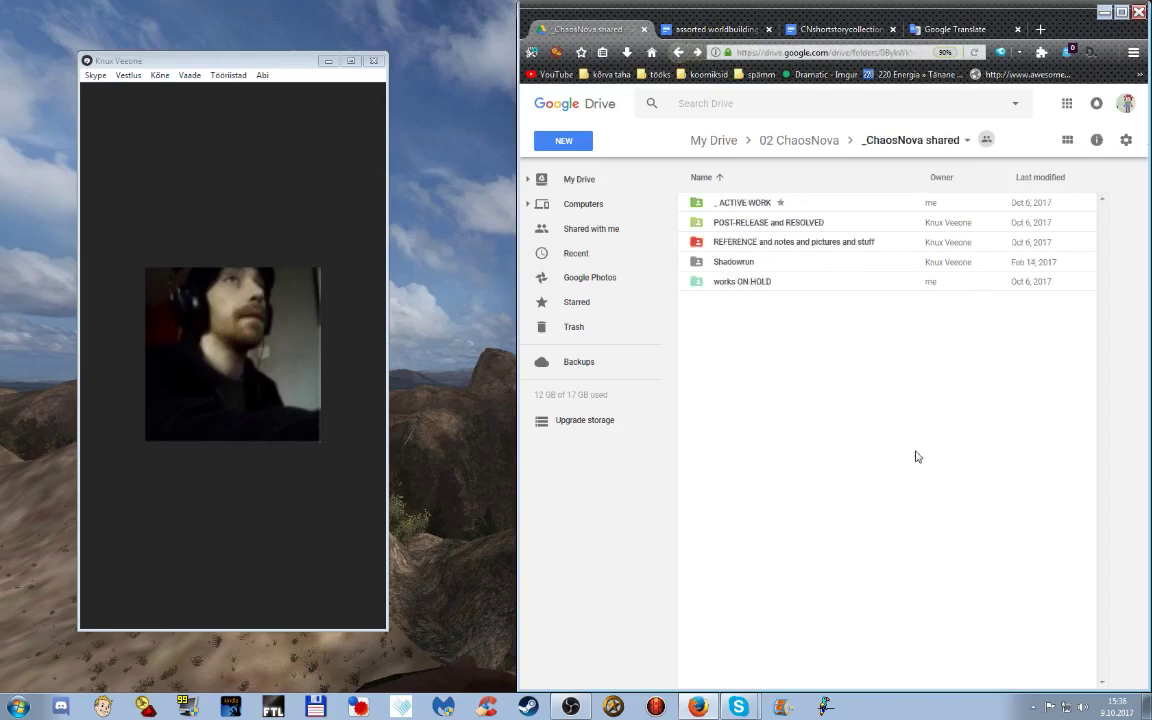
click(806, 31)
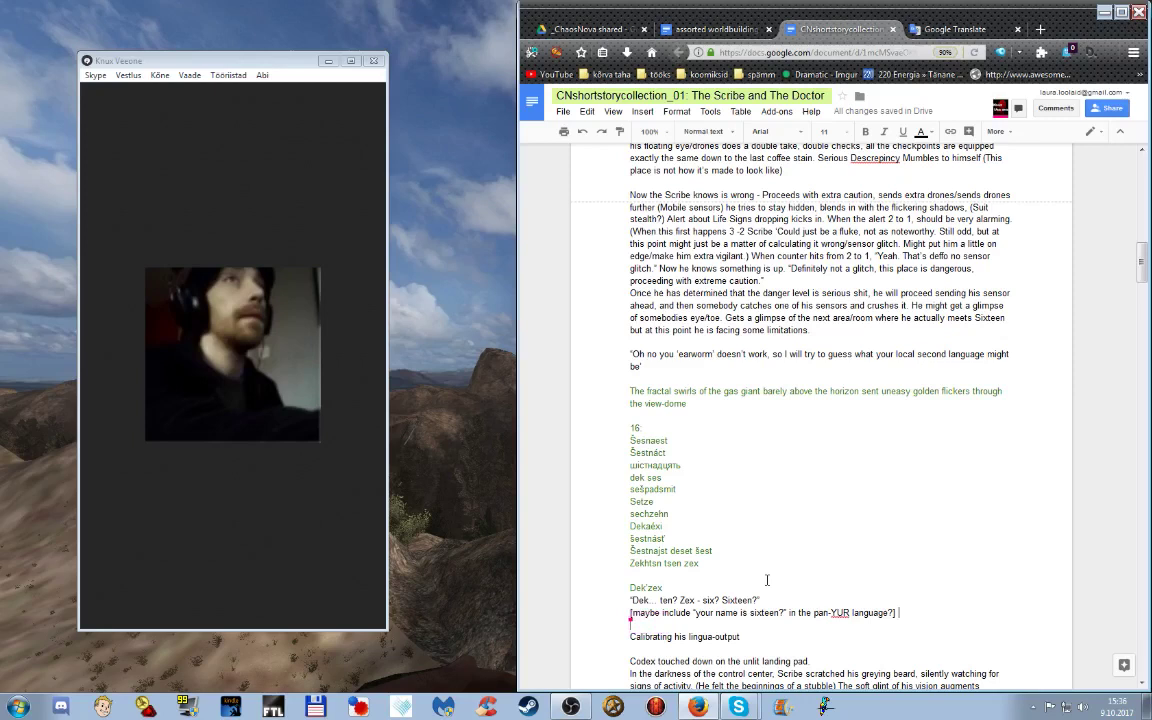
key(Left)
scroll(767, 580, up, 1)
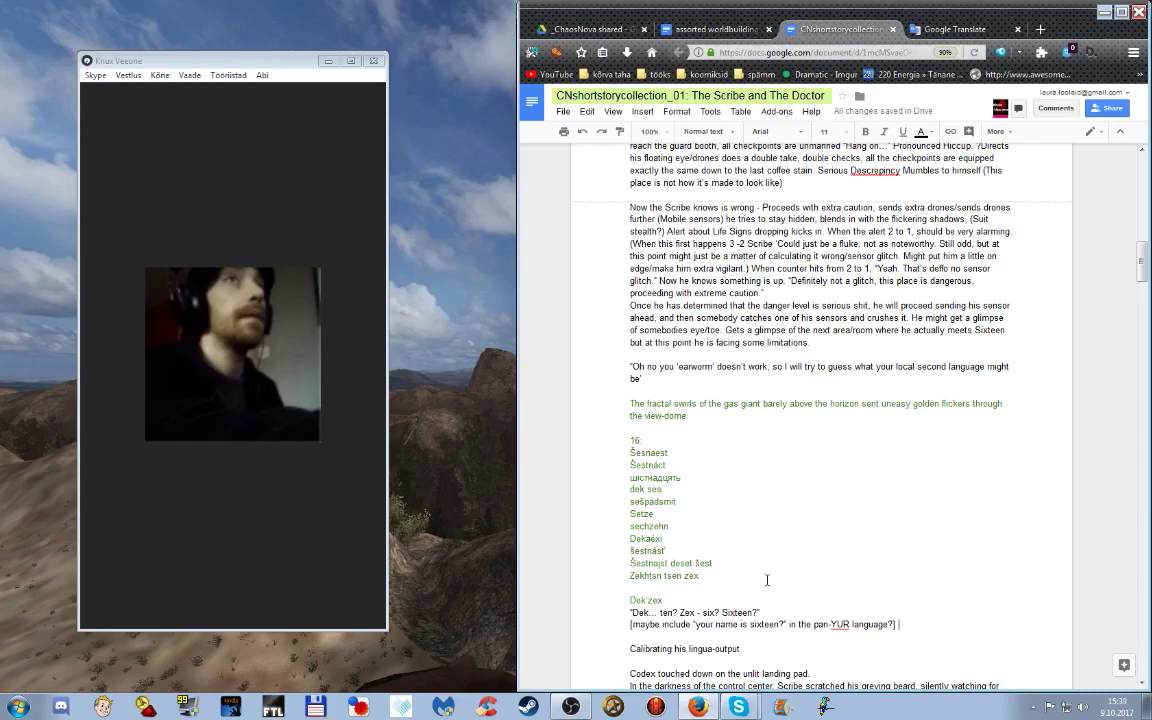
scroll(767, 580, up, 1)
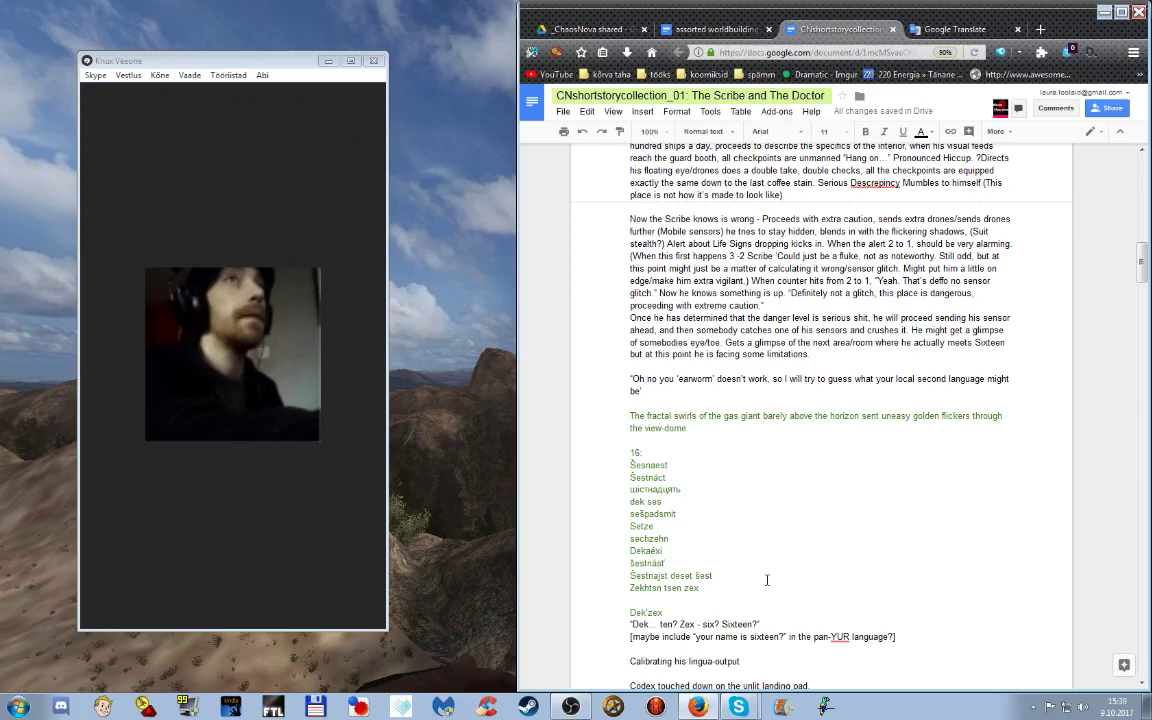
scroll(767, 580, up, 1)
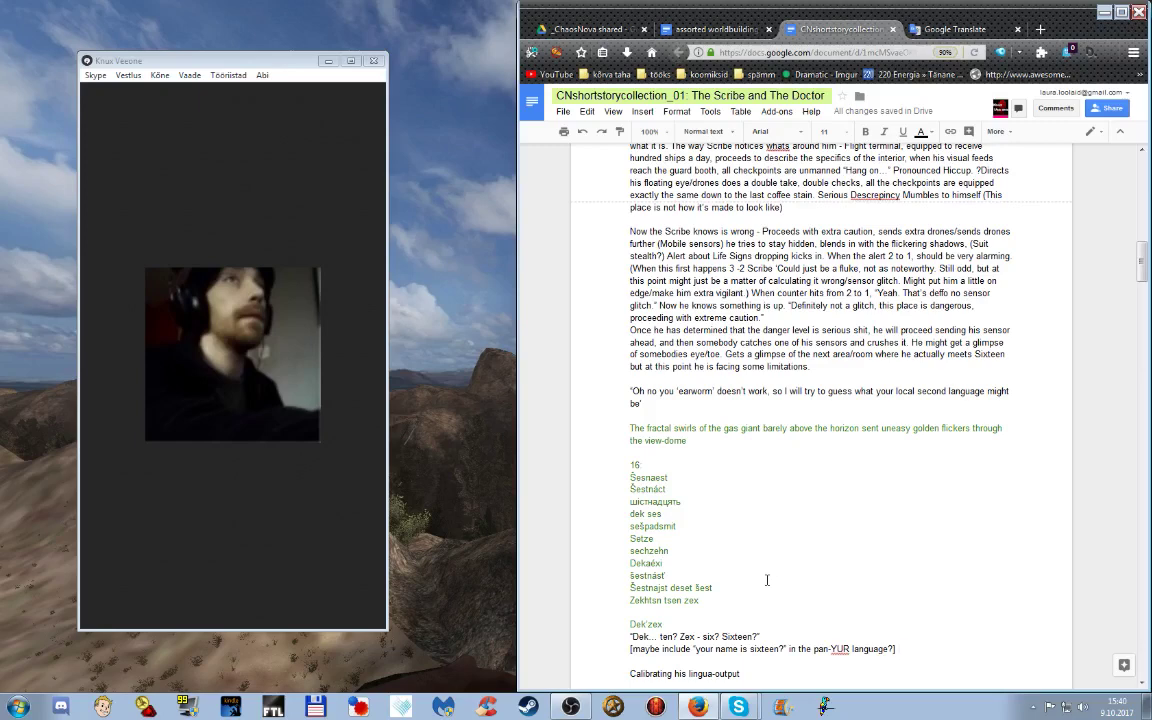
scroll(767, 580, up, 1)
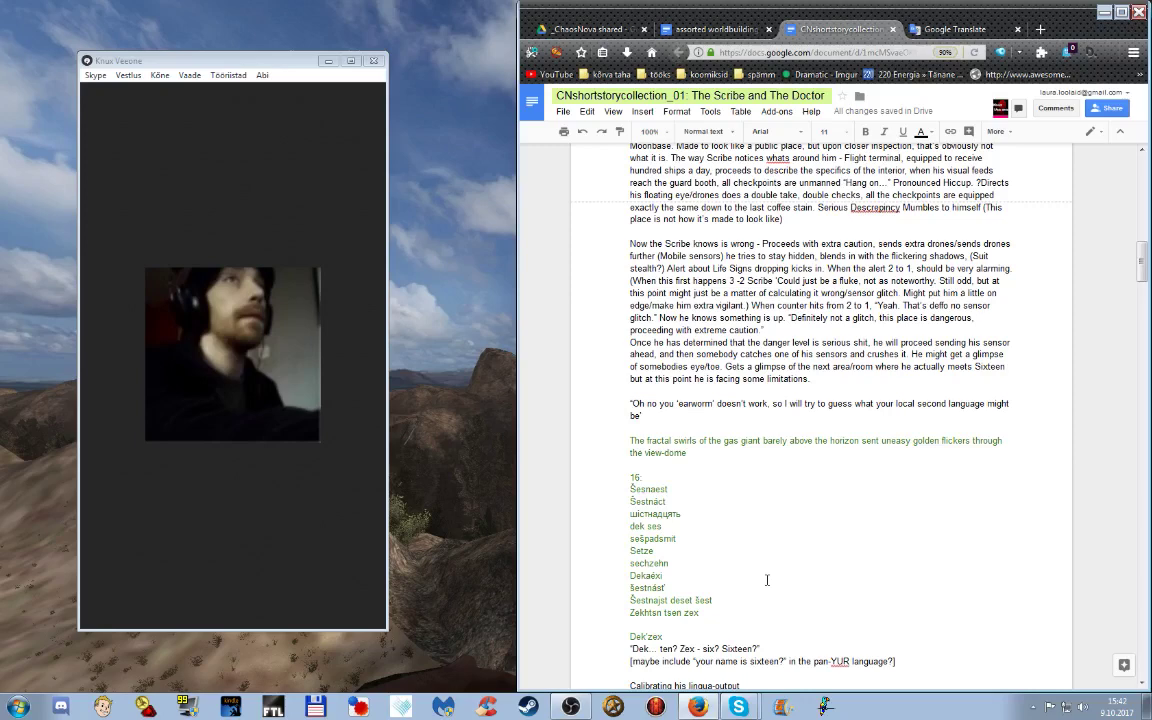
scroll(767, 580, up, 1)
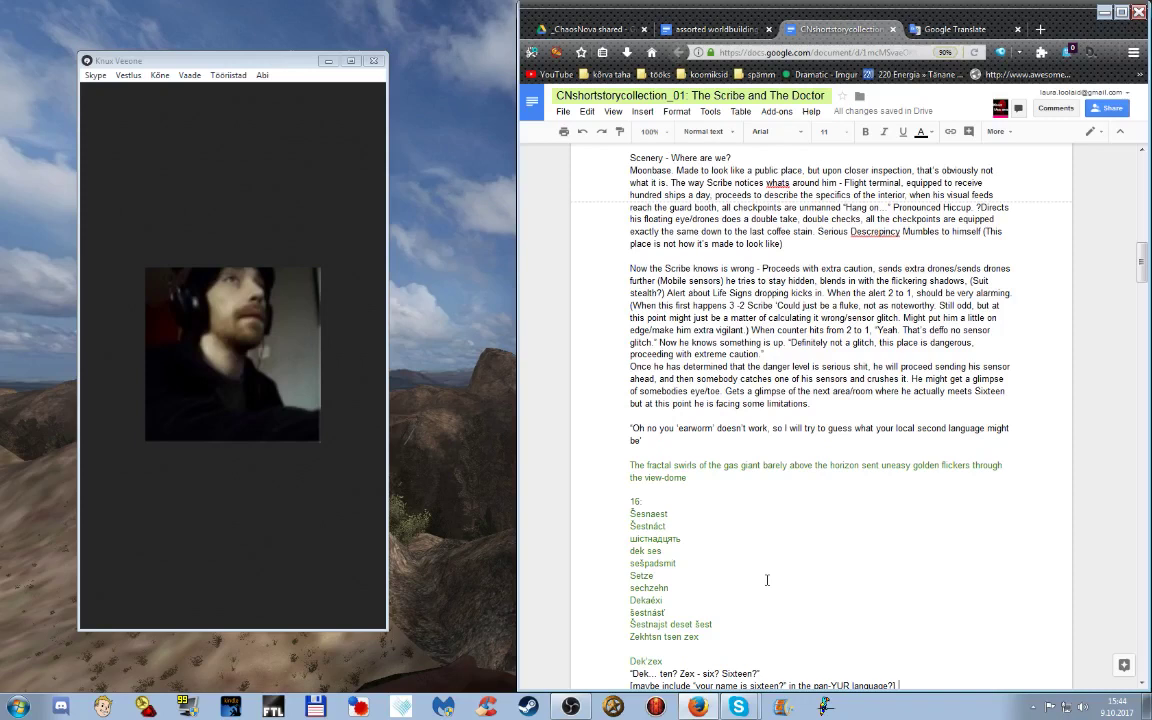
scroll(767, 580, up, 1)
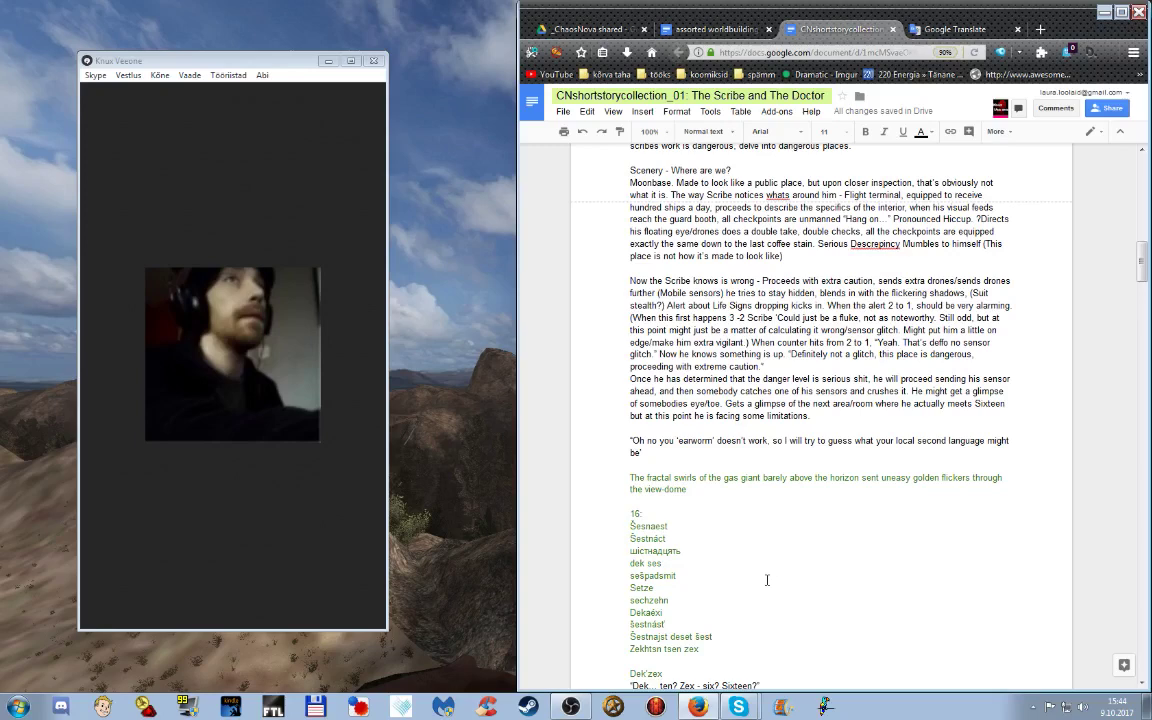
scroll(767, 580, up, 1)
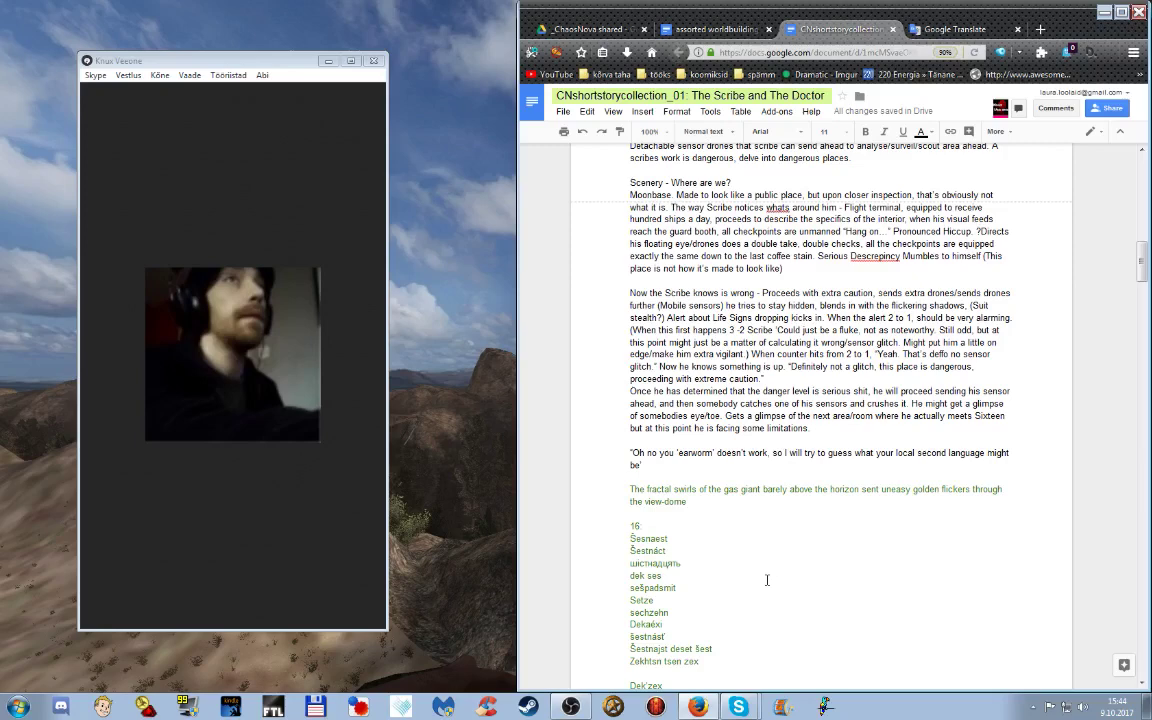
scroll(767, 580, up, 1)
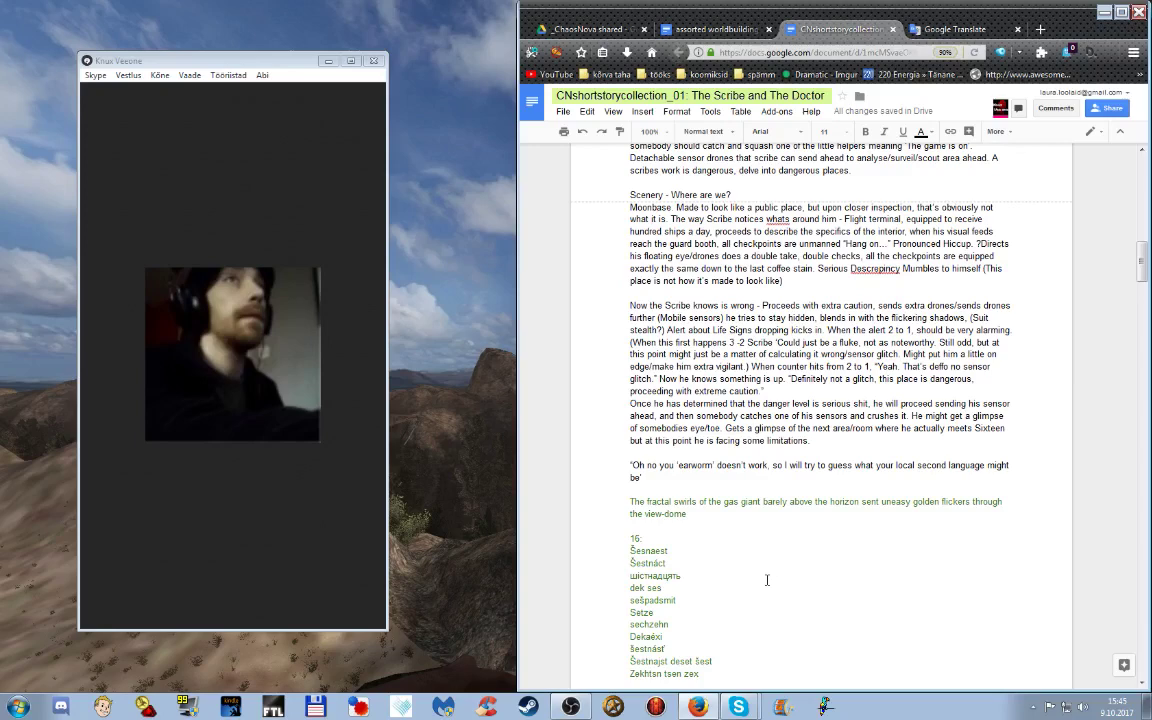
scroll(767, 580, up, 1)
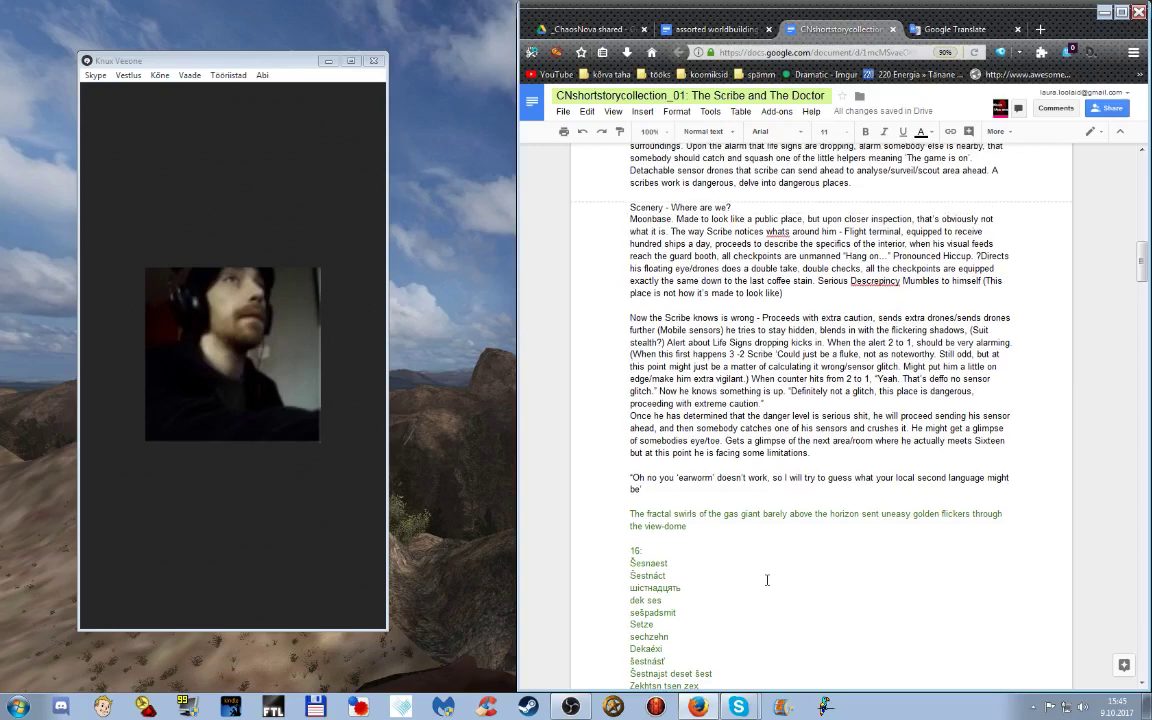
- Scroll up to the sensor-check paragraph in the outline
scroll(948, 500, up, 8)
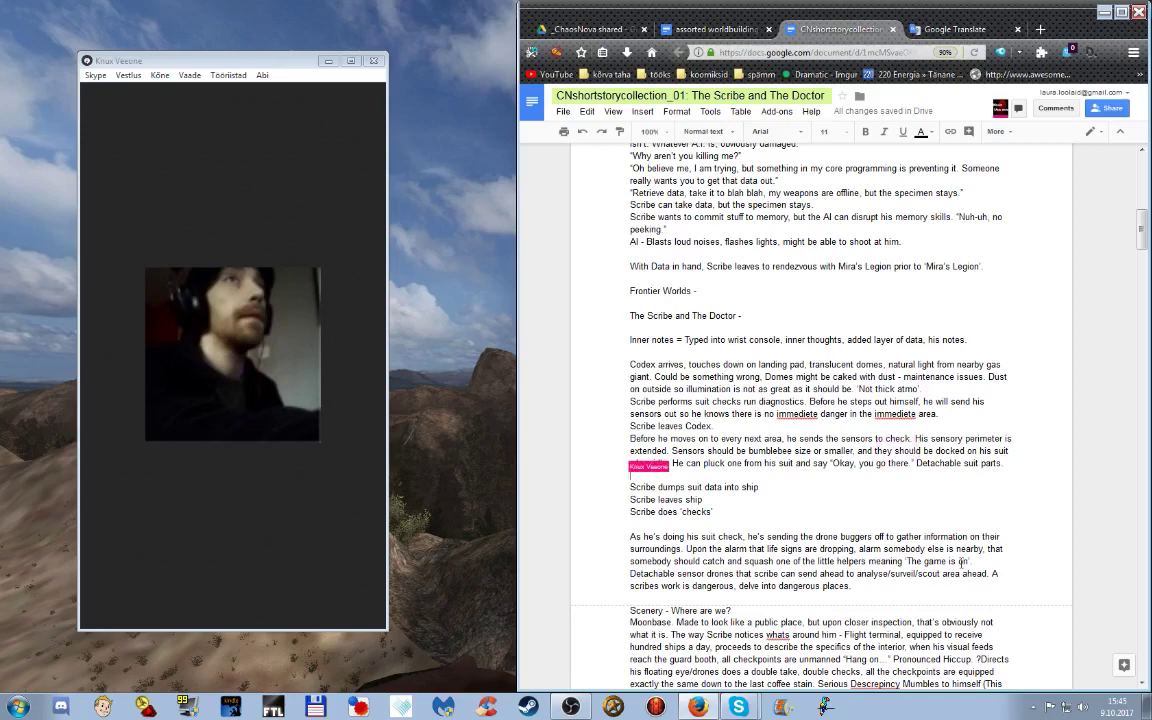
- Insert the nickname "bugs" right after the word 'sensors' in the sensor paragraph
click(876, 438)
text(bugs )
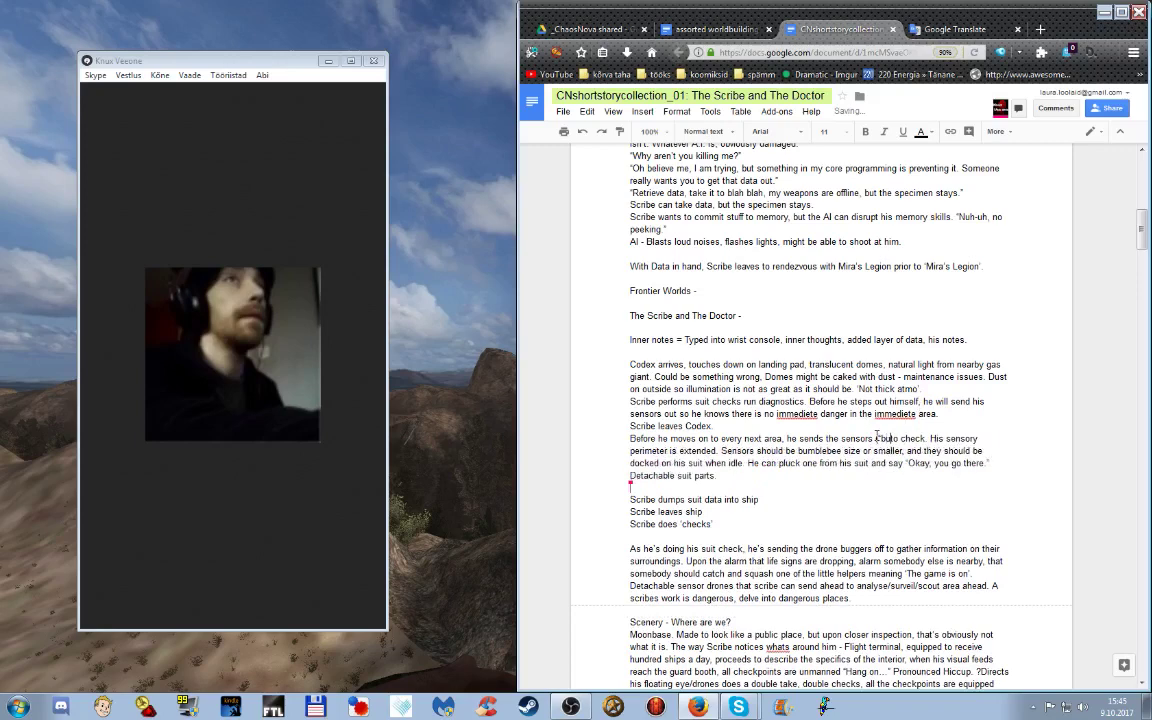
text(")
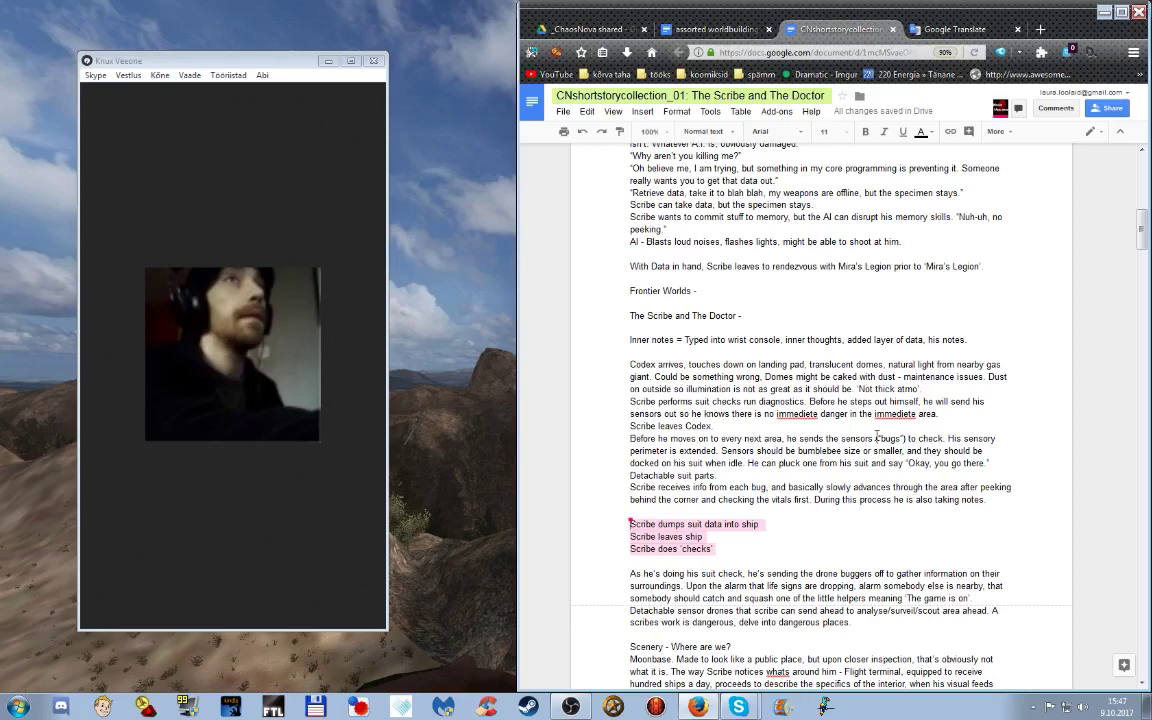
- Delete the three short Scribe lines and the leftover empty line
key(BackSpace)
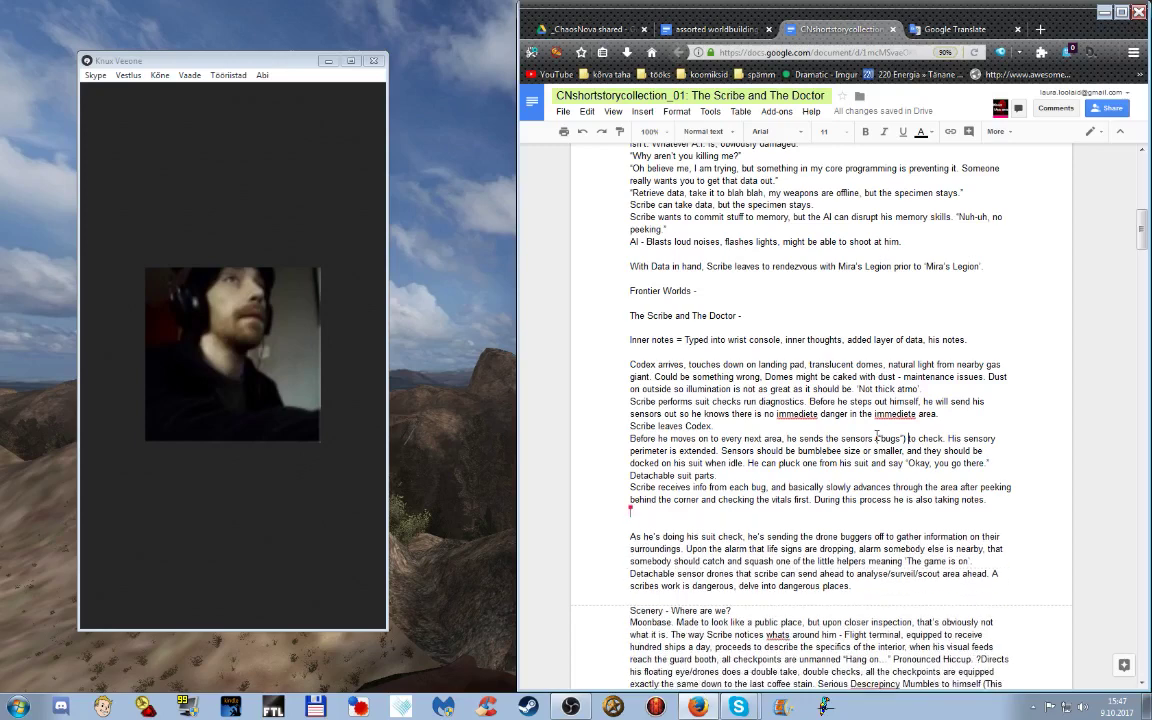
key(Delete)
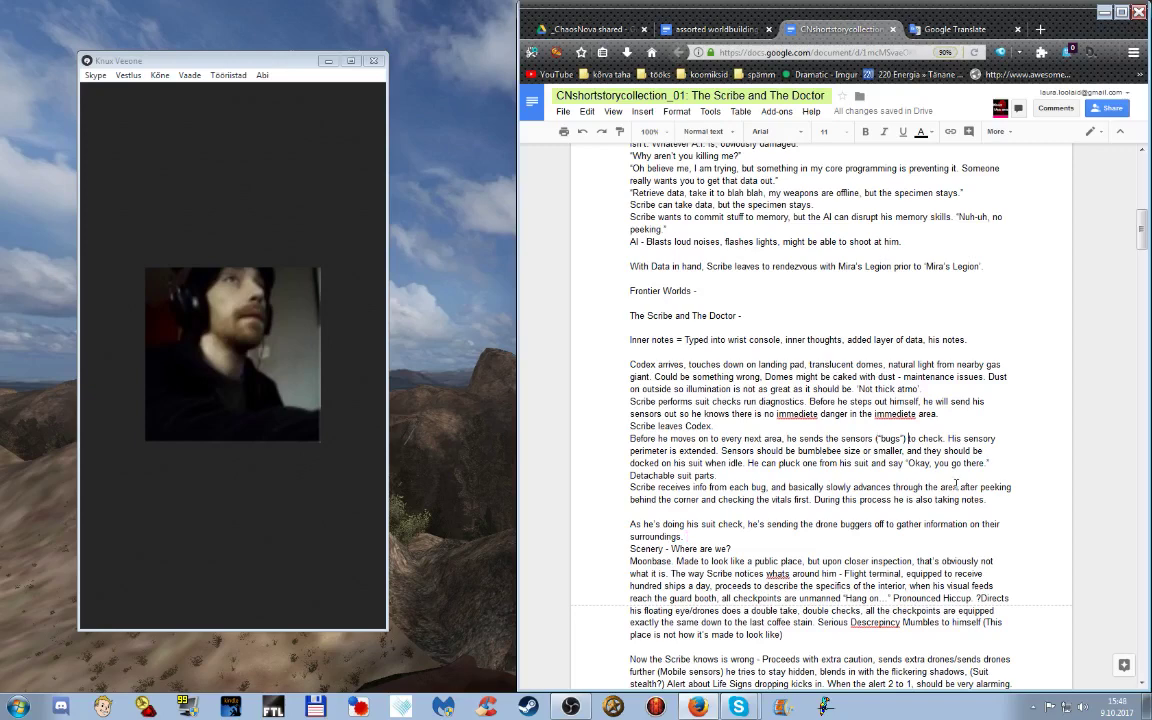
- Scroll down to the suit-check paragraph above 'Scenery - Where are we?'
scroll(860, 435, down, 1)
scroll(952, 418, down, 3)
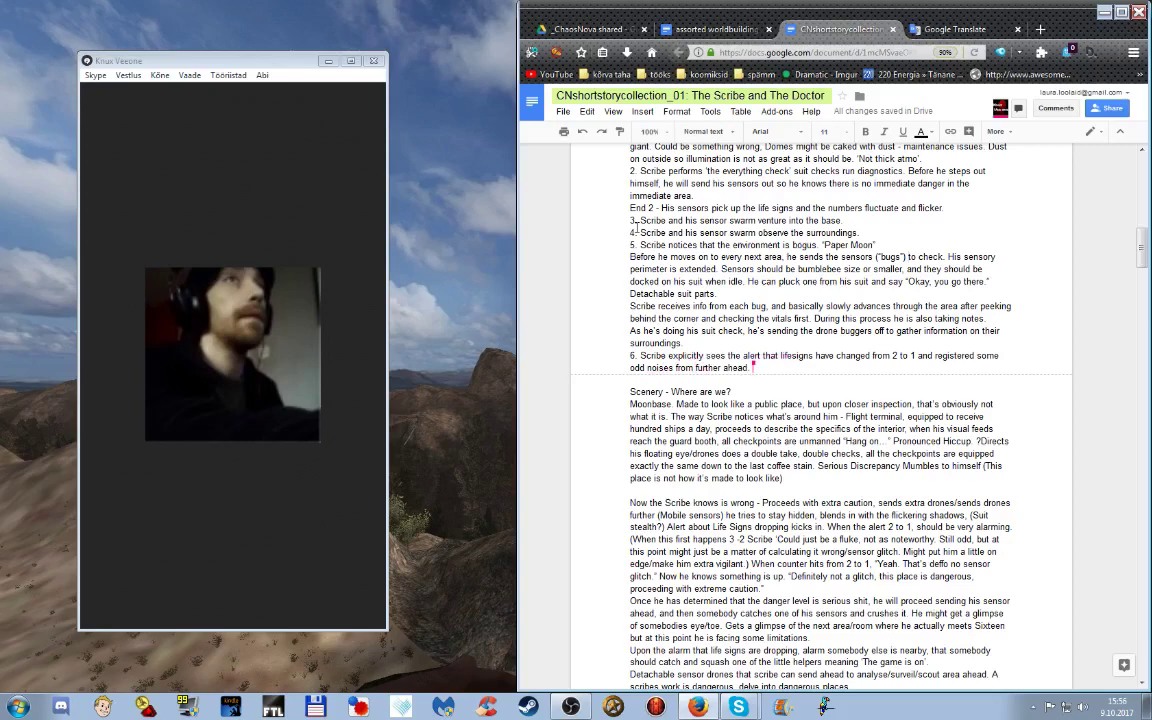
- Place the cursor on the empty line after step 6 of the outline
click(704, 378)
- Write the 'SCENE 2: meet sixreen' heading on the empty line above the 'Oh no you' passage
scroll(806, 383, down, 7)
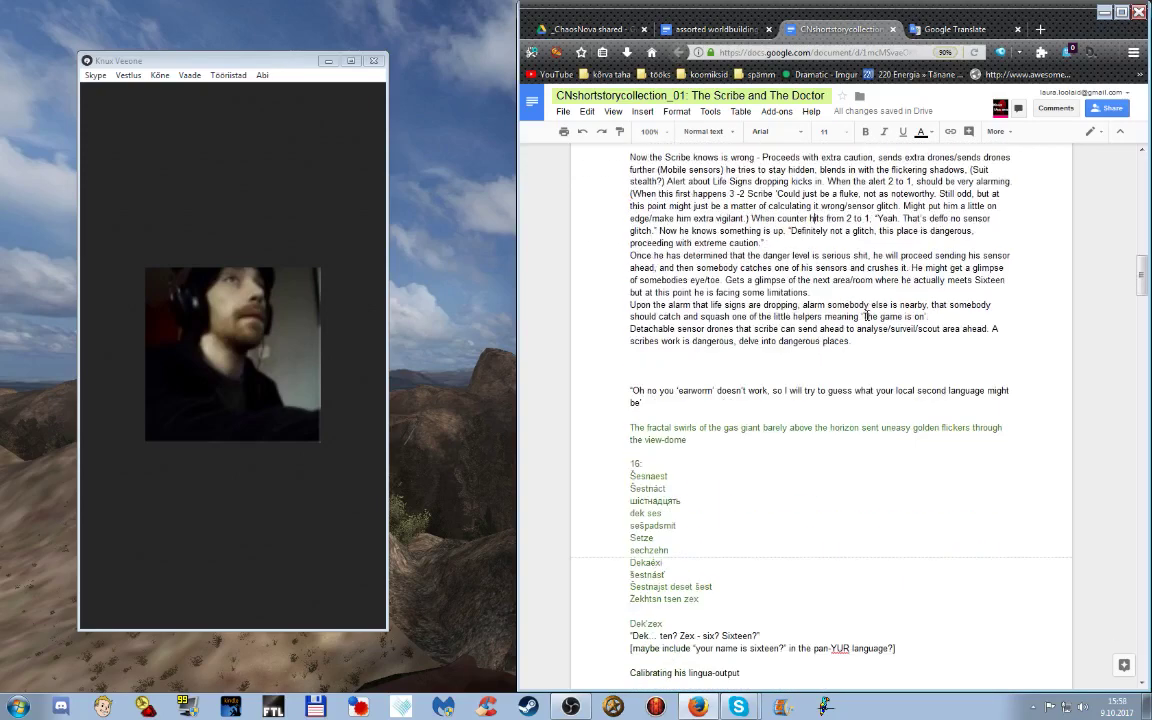
scroll(913, 378, down, 2)
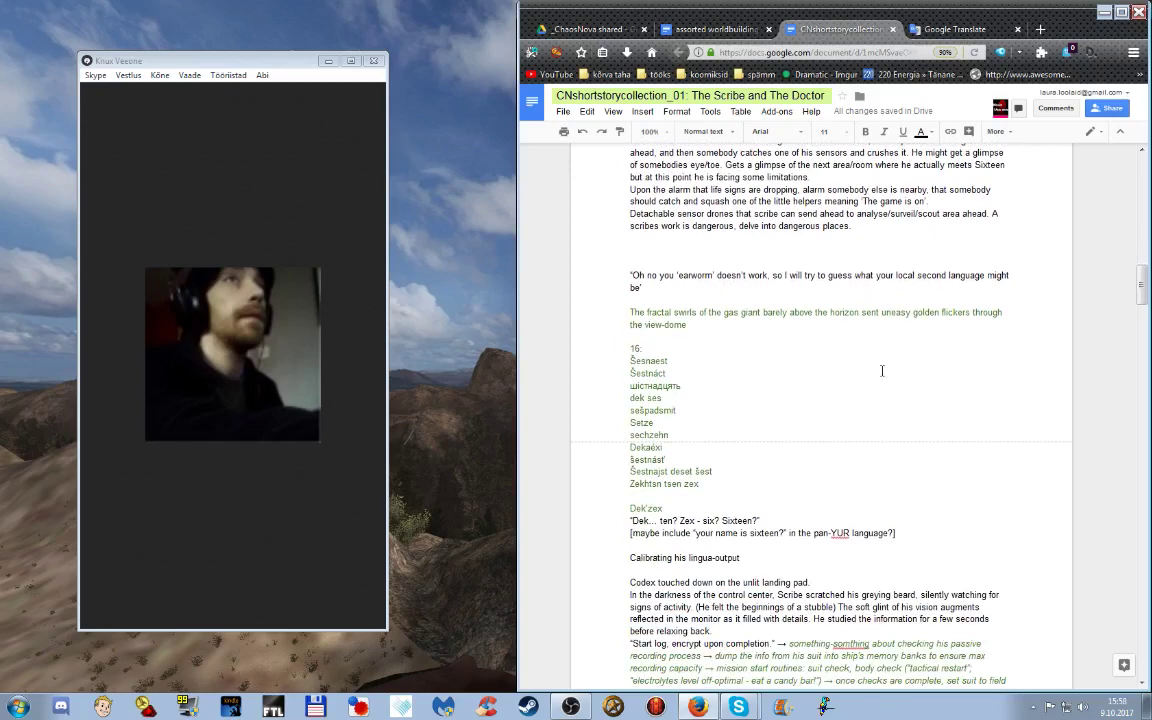
scroll(882, 371, up, 2)
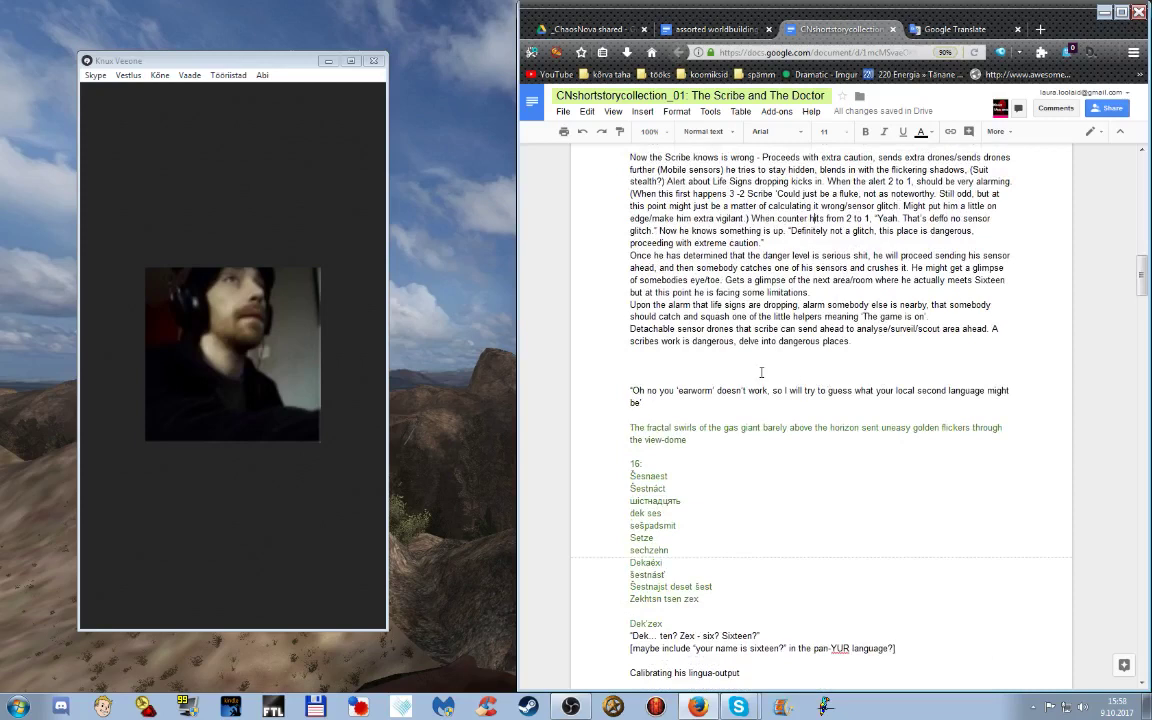
click(761, 372)
text(SCENE 2)
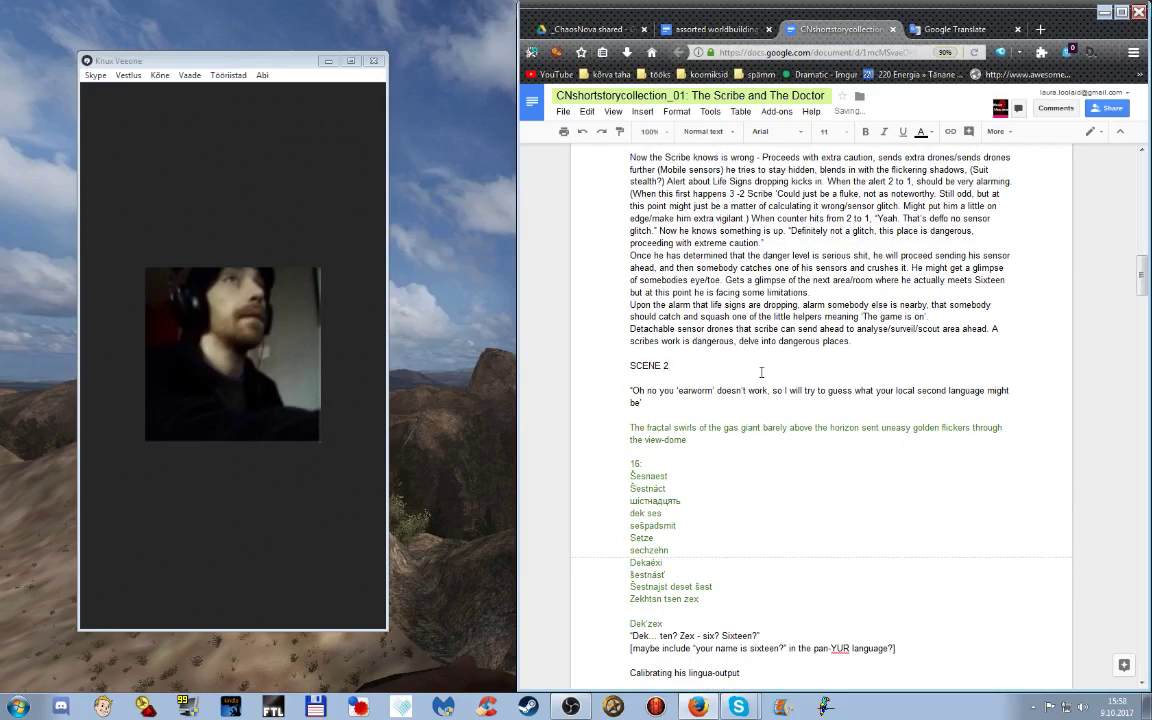
key(Return)
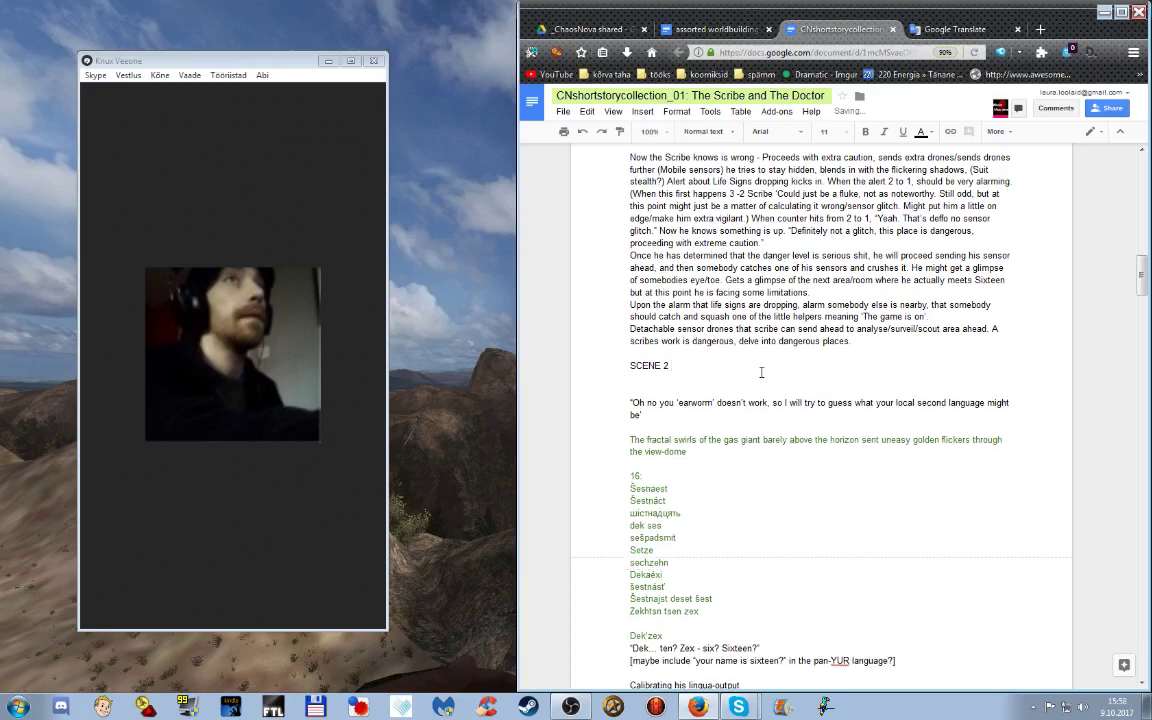
text(: meet sixreen)
- Scroll up and resume editing after the line ending in 'surroundings.'
scroll(808, 358, up, 3)
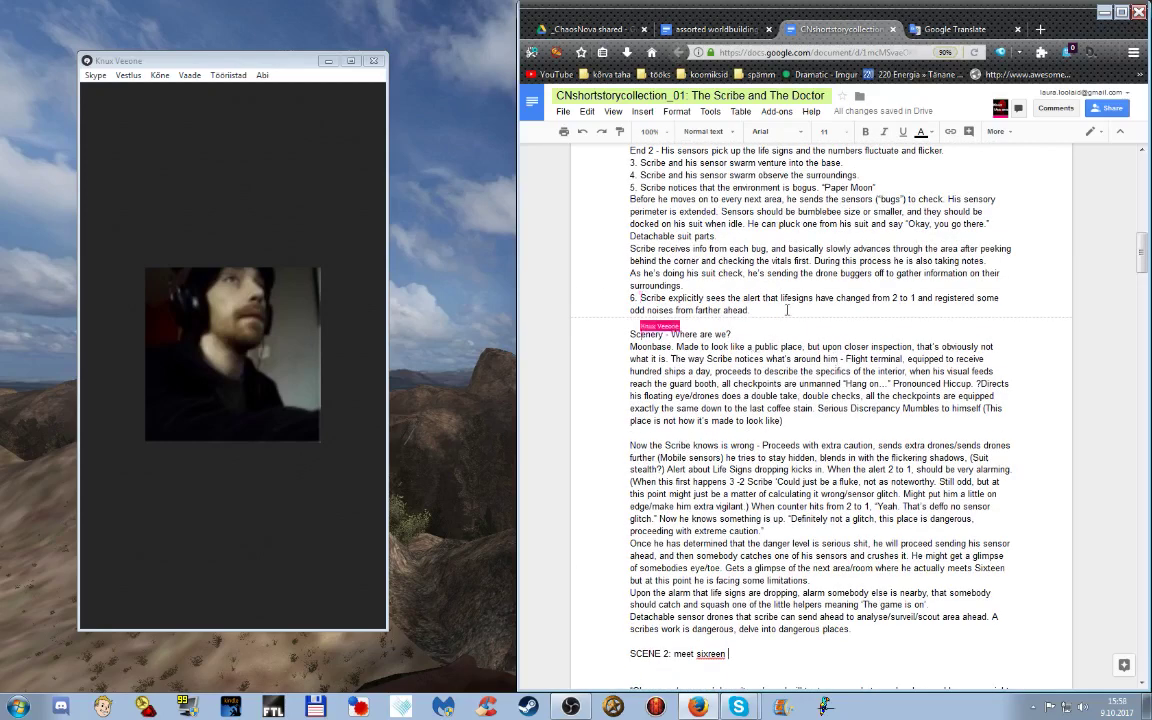
scroll(787, 310, up, 1)
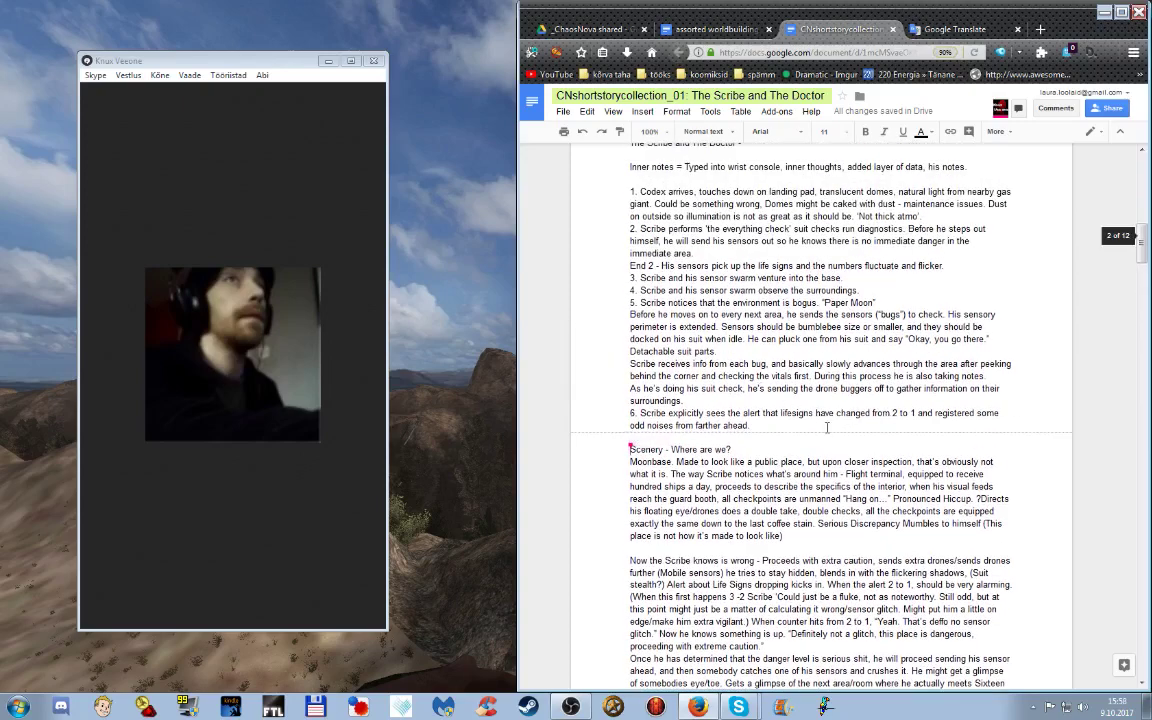
click(802, 401)
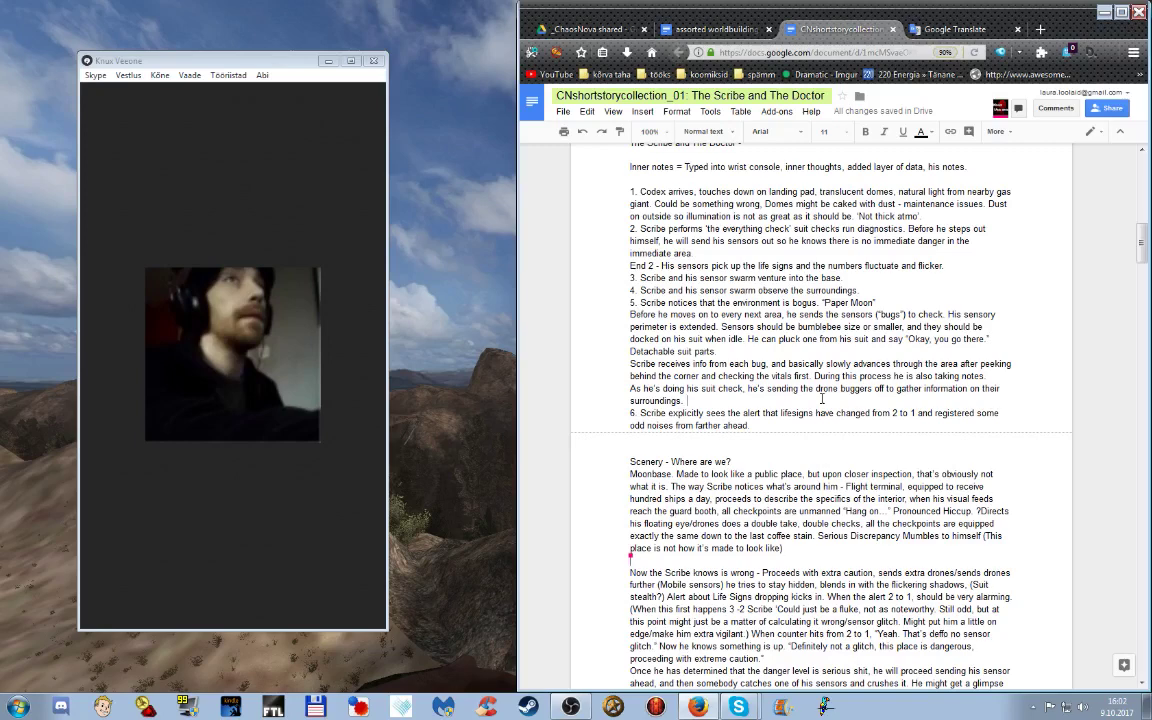
right_click(737, 355)
click(745, 325)
scroll(886, 430, down, 3)
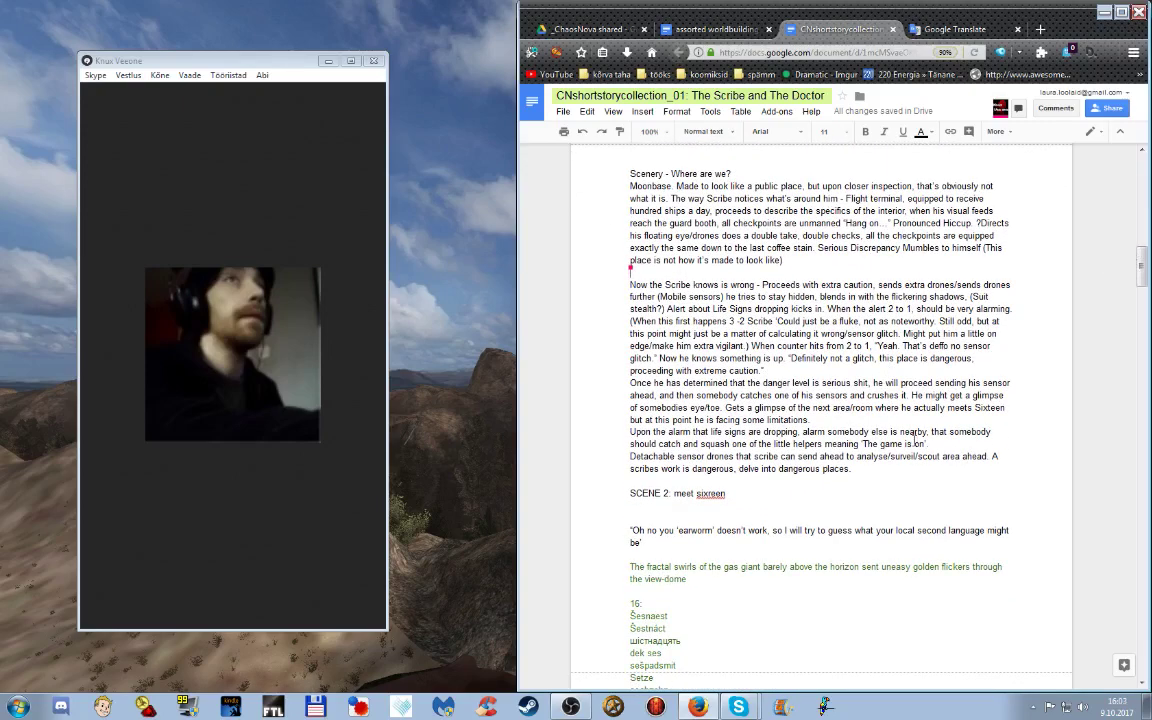
scroll(914, 438, down, 5)
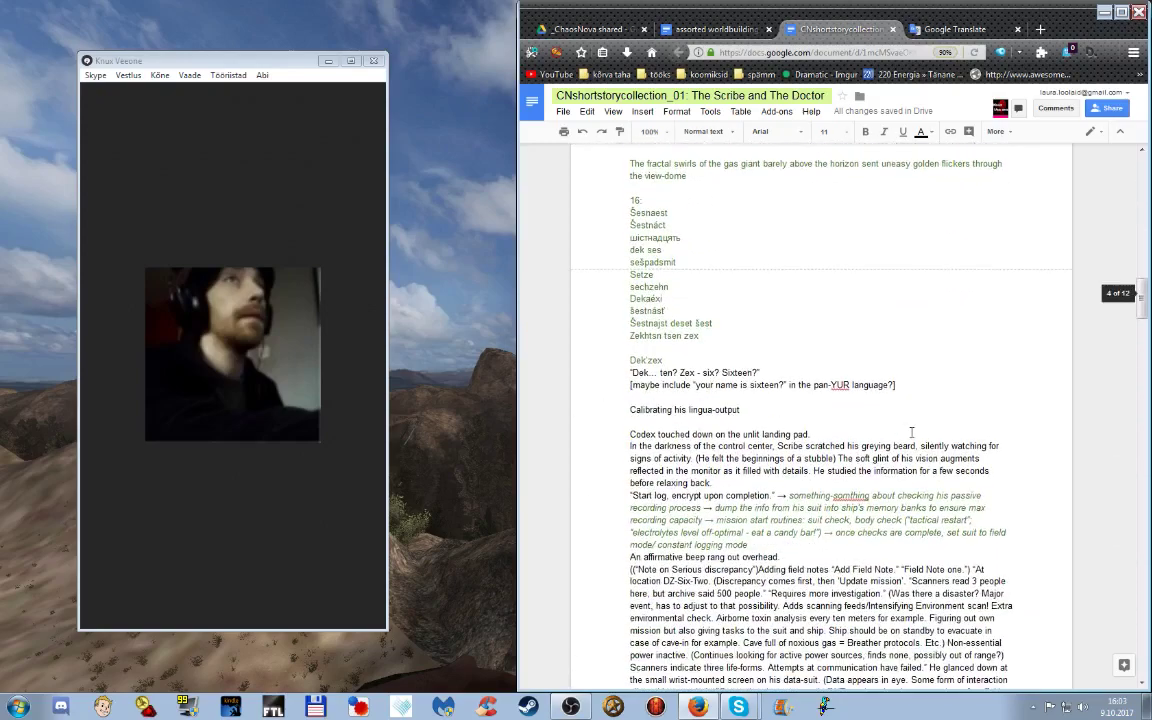
scroll(905, 439, down, 1)
scroll(905, 439, down, 2)
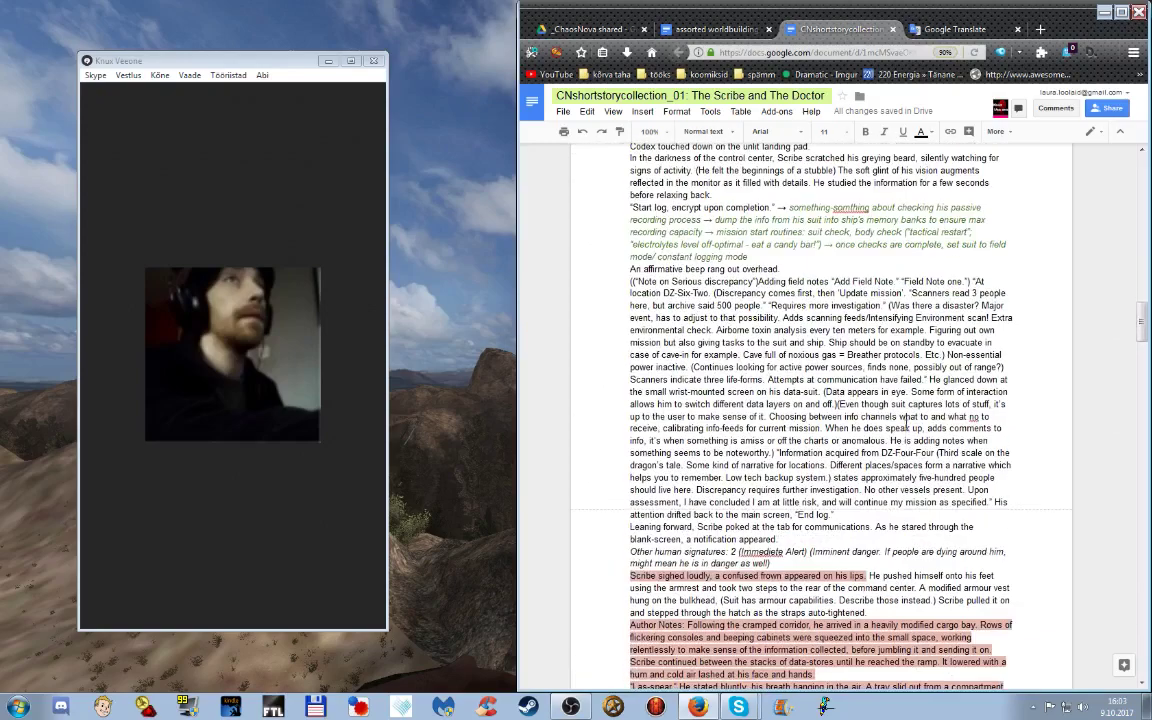
scroll(905, 430, down, 5)
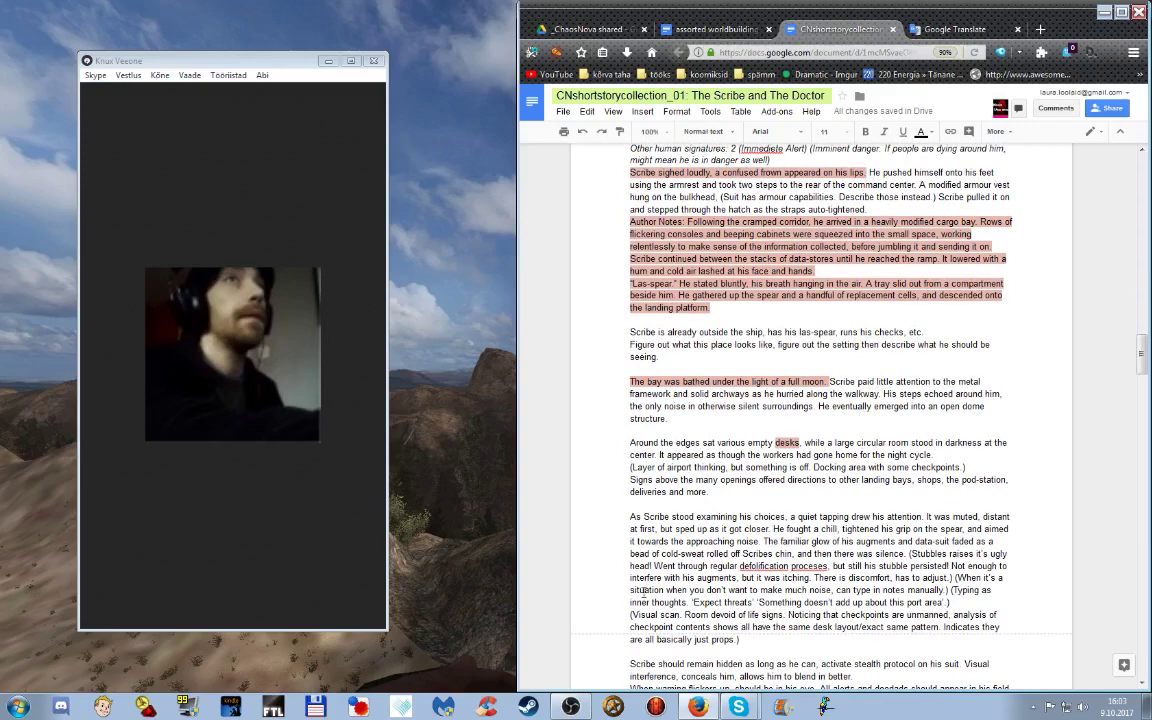
scroll(850, 435, down, 5)
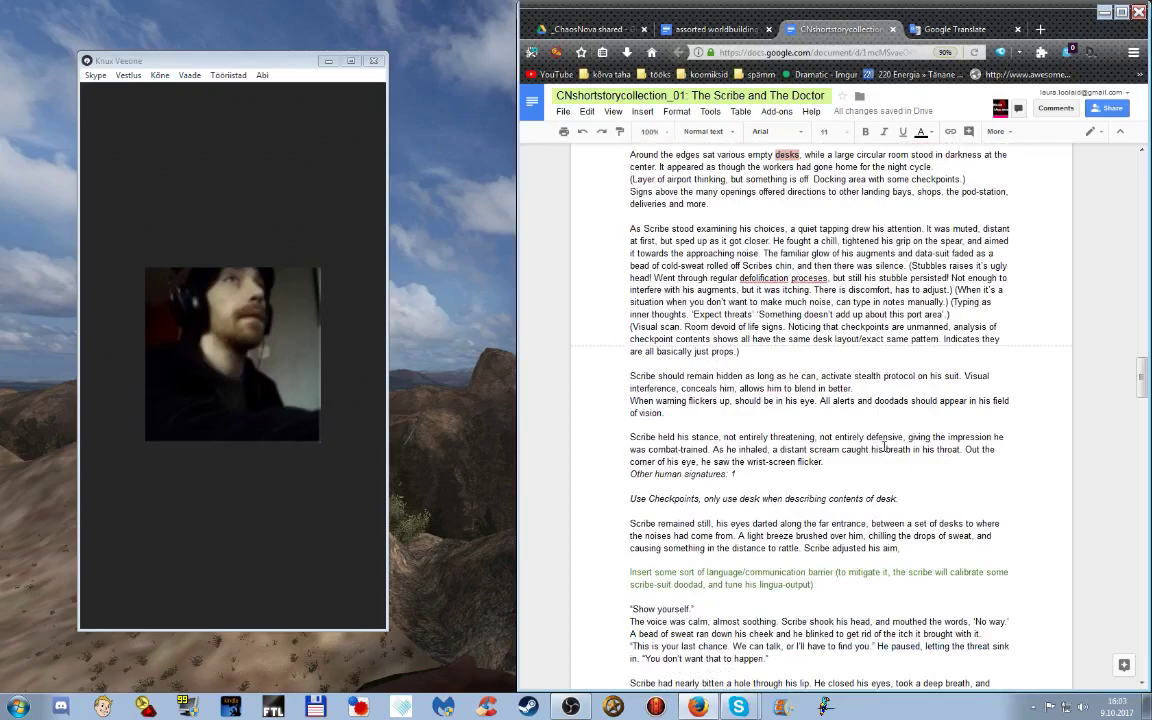
scroll(878, 425, down, 5)
scroll(886, 445, down, 15)
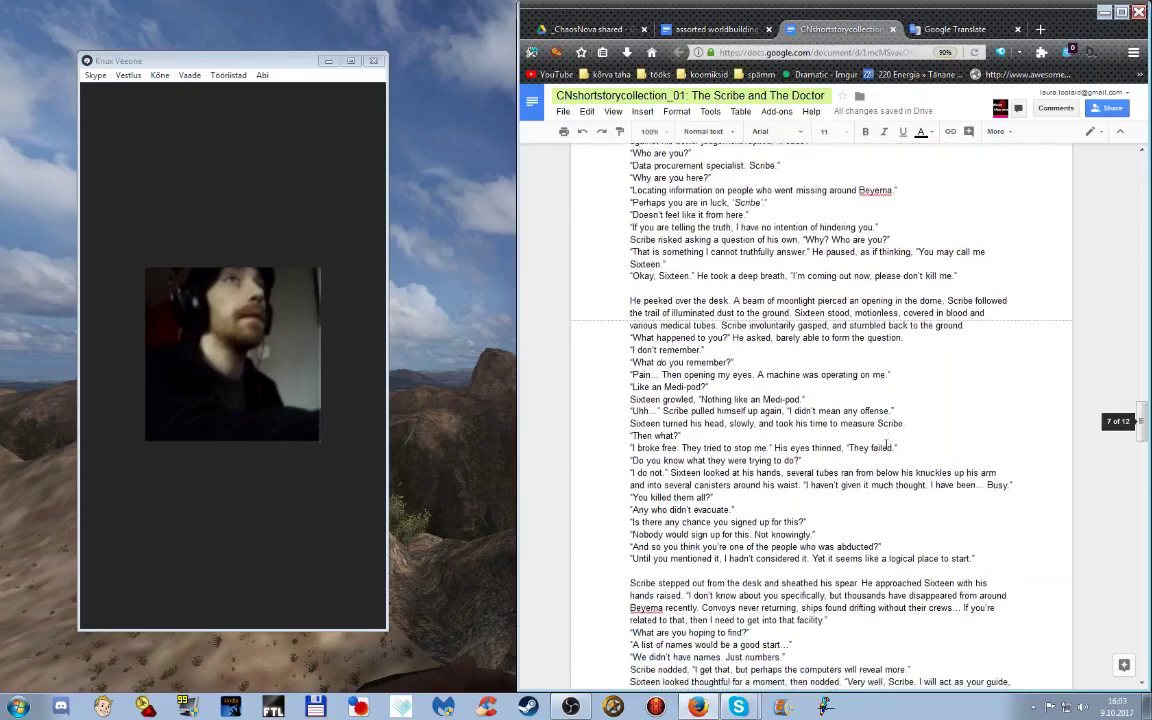
scroll(886, 445, down, 15)
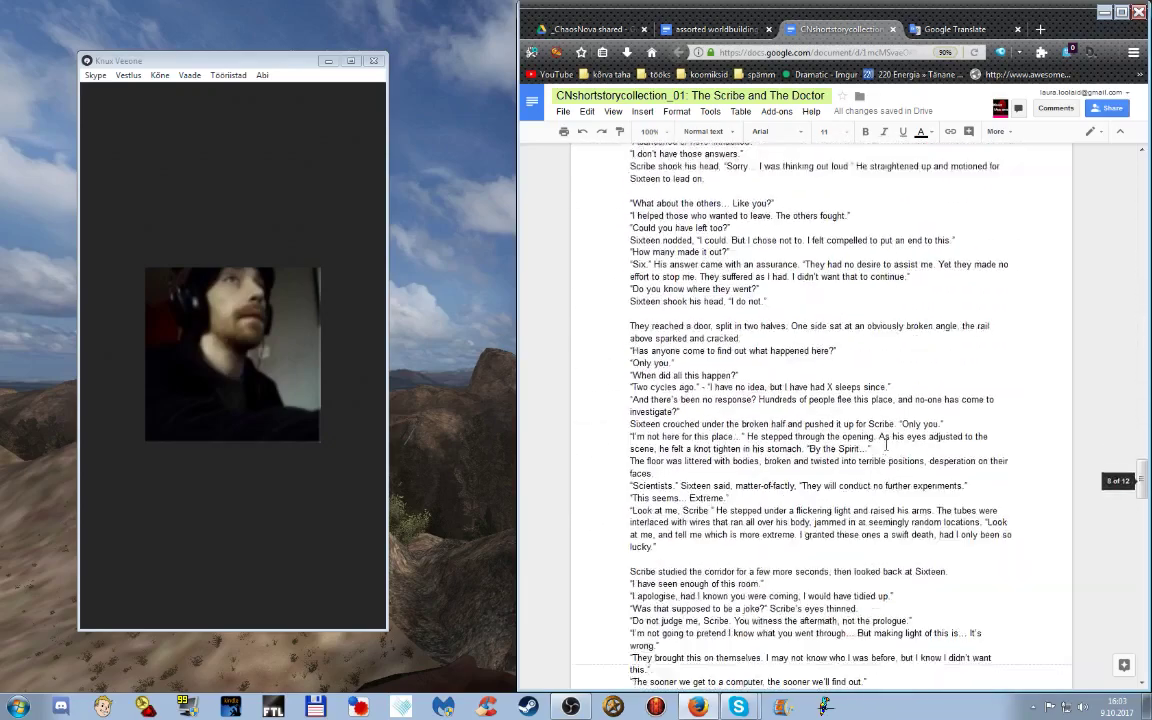
scroll(836, 416, up, 9)
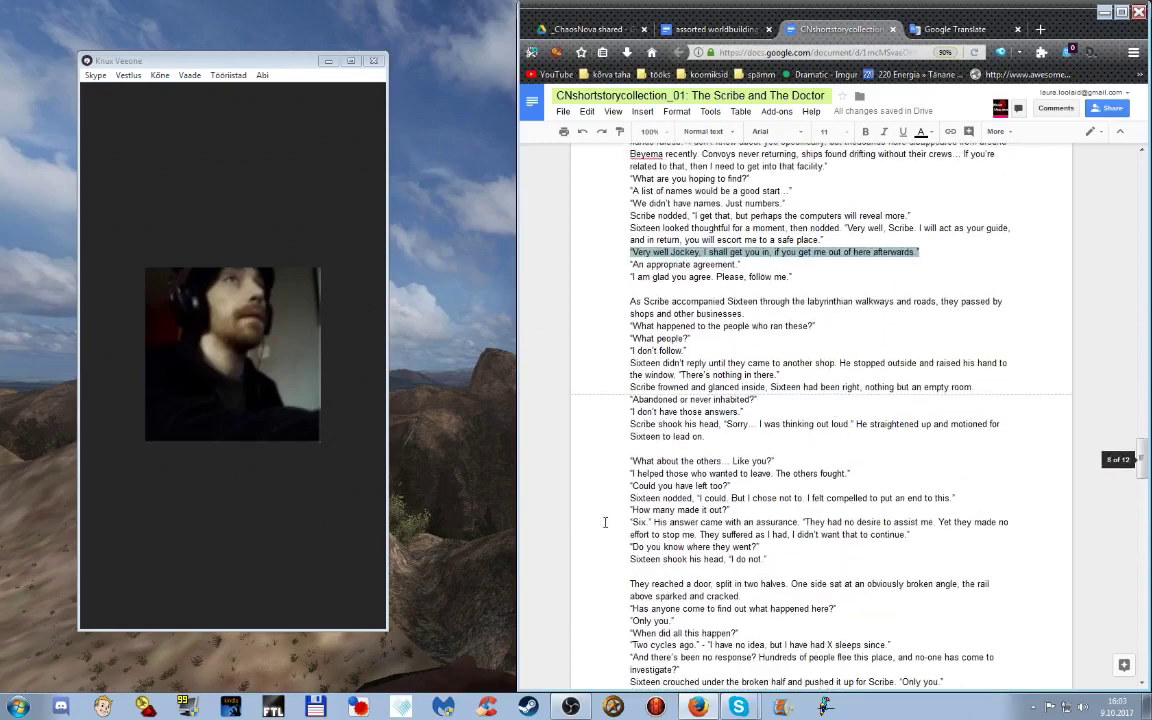
- Bring the OBS Studio window to the front from the taskbar
click(570, 708)
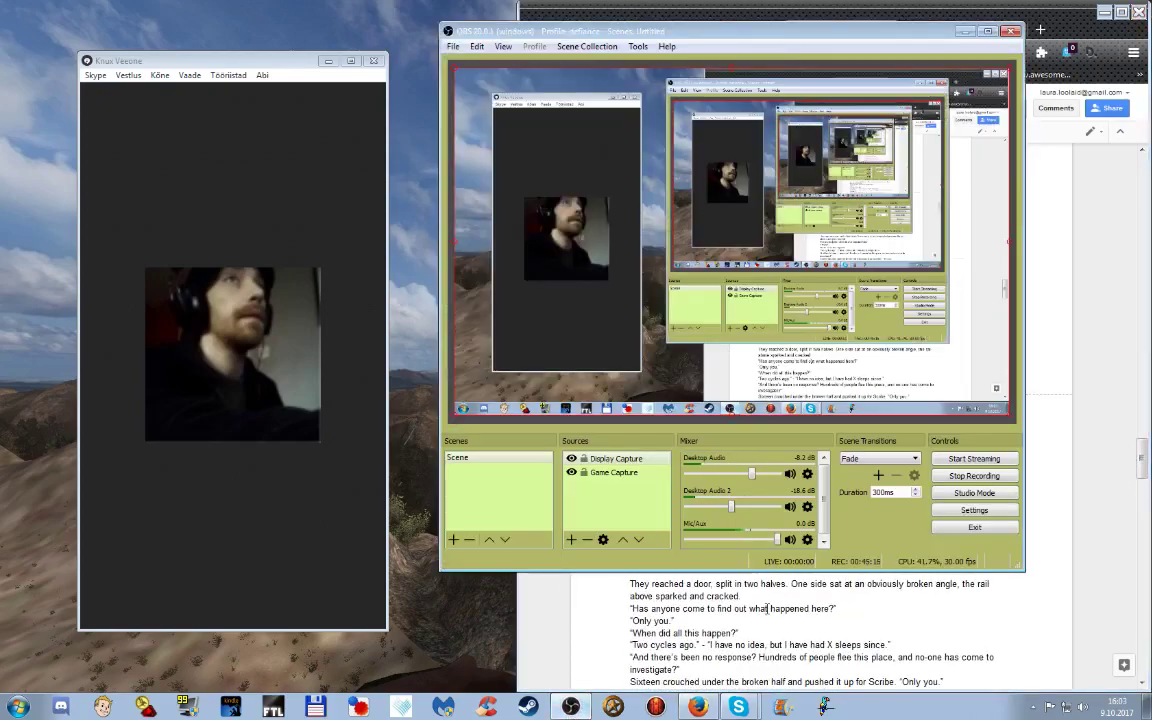